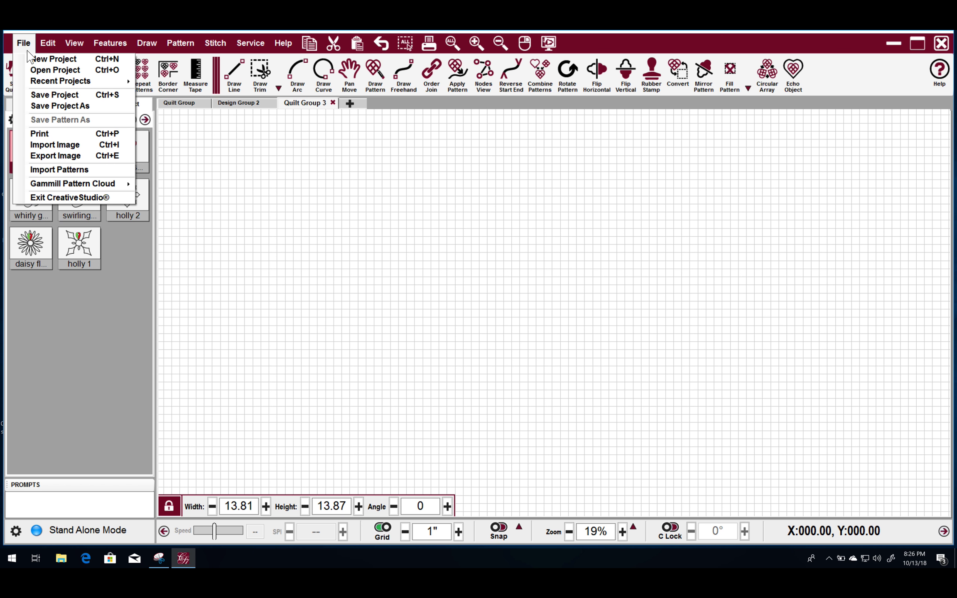
Open Import Image from the File menu after briefly viewing Gammill Pattern Cloud.
{"action": "mouse_move", "coordinate": [41, 185]}
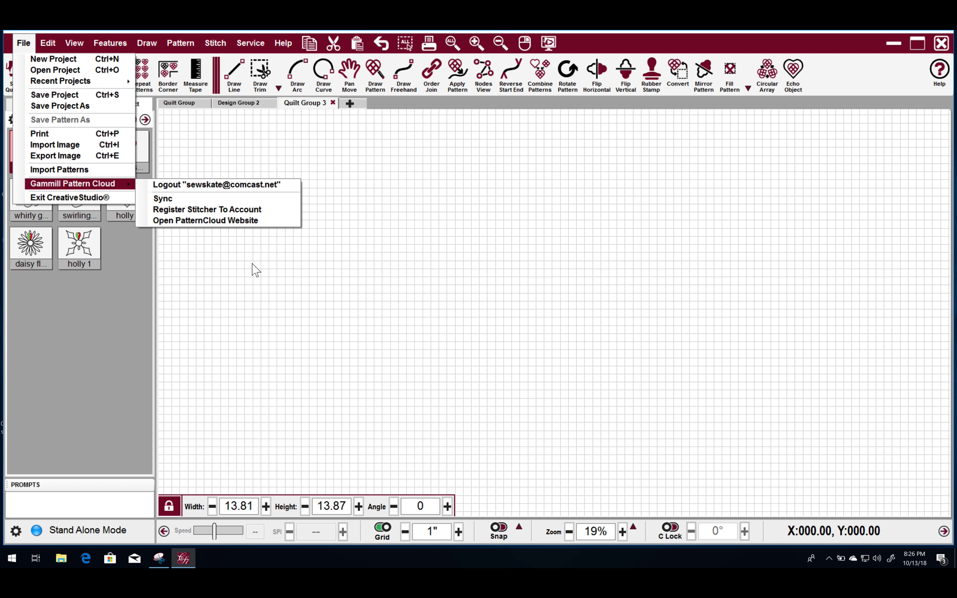
{"action": "left_click", "coordinate": [226, 143]}
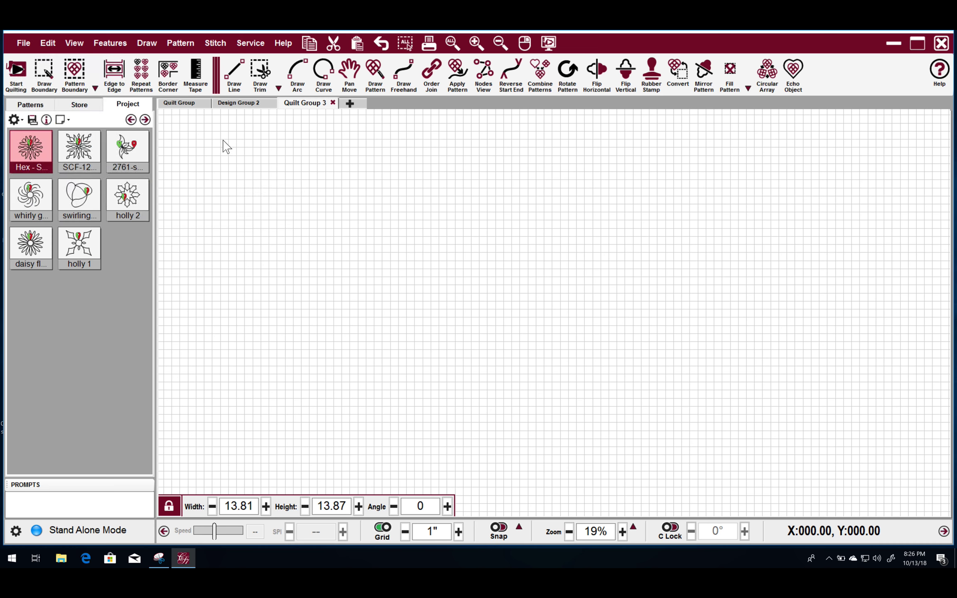
{"action": "left_click", "coordinate": [23, 42]}
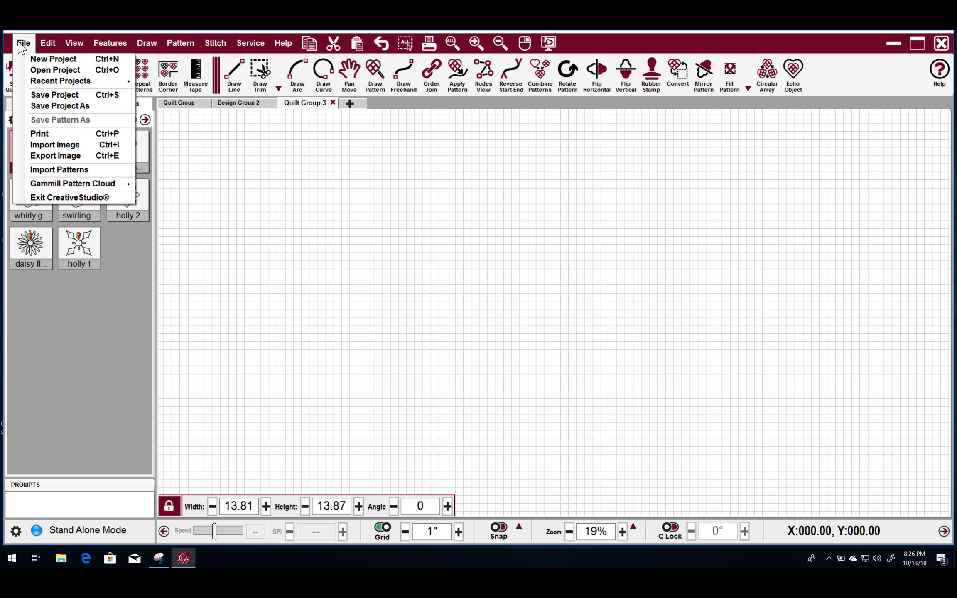
{"action": "left_click", "coordinate": [59, 145]}
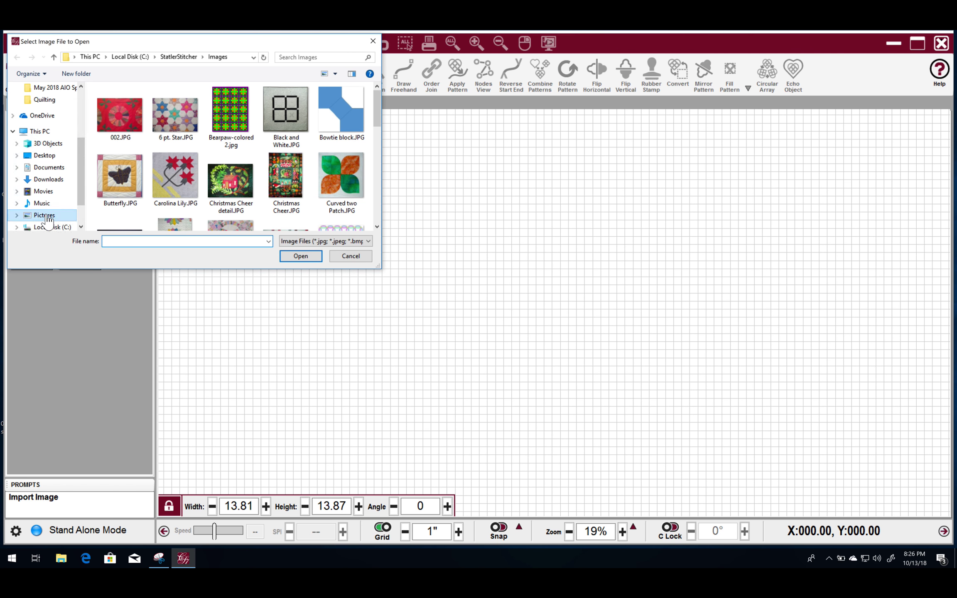
Import the quilt block photo from Pictures > Camera Roll onto Design Group 4.
{"action": "left_click", "coordinate": [44, 215]}
{"action": "double_click", "coordinate": [112, 100]}
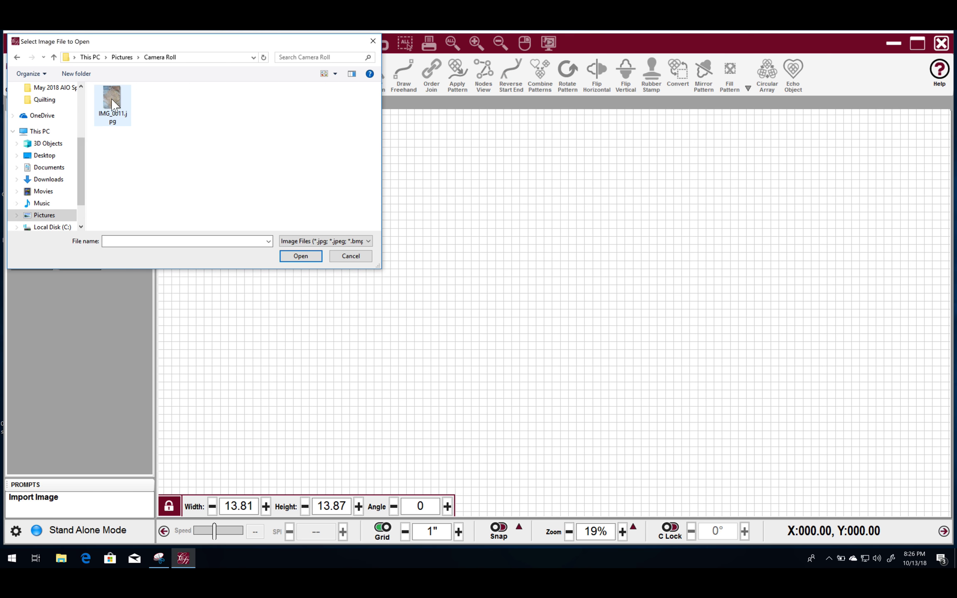
{"action": "double_click", "coordinate": [109, 99]}
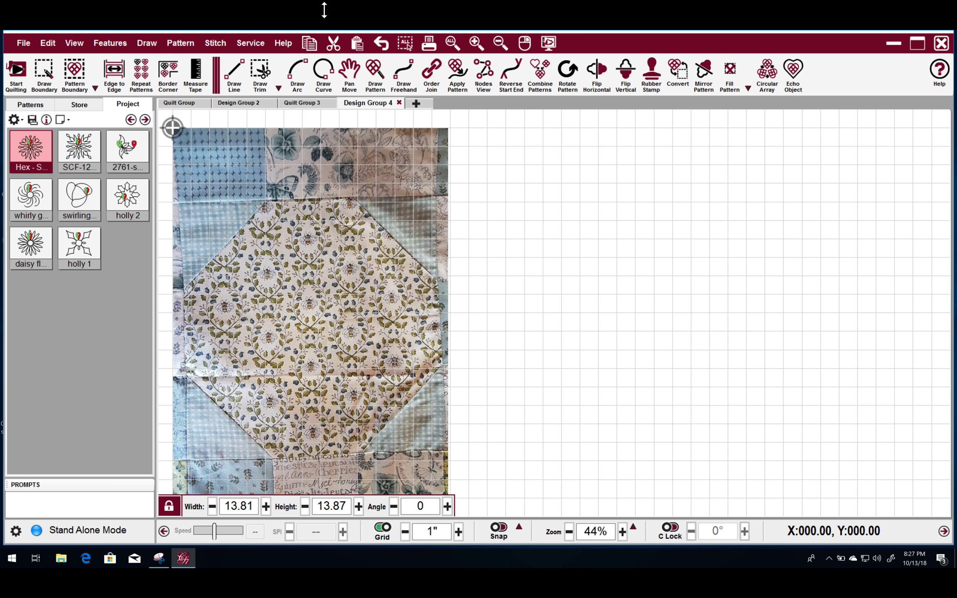
With Draw Line, trace the octagon from its left edge through the top and upper-right corners.
{"action": "left_click", "coordinate": [228, 81]}
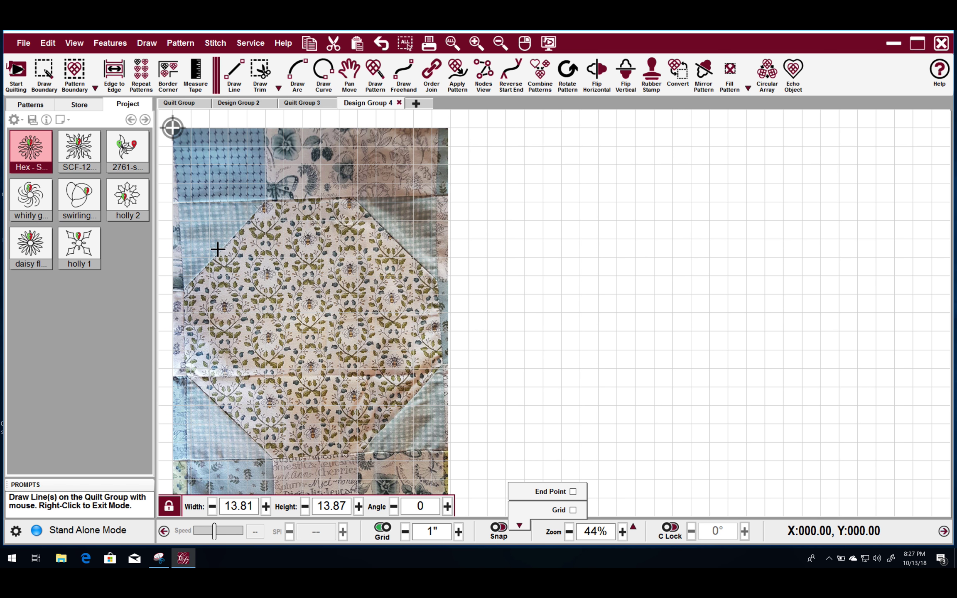
{"action": "left_click", "coordinate": [233, 66]}
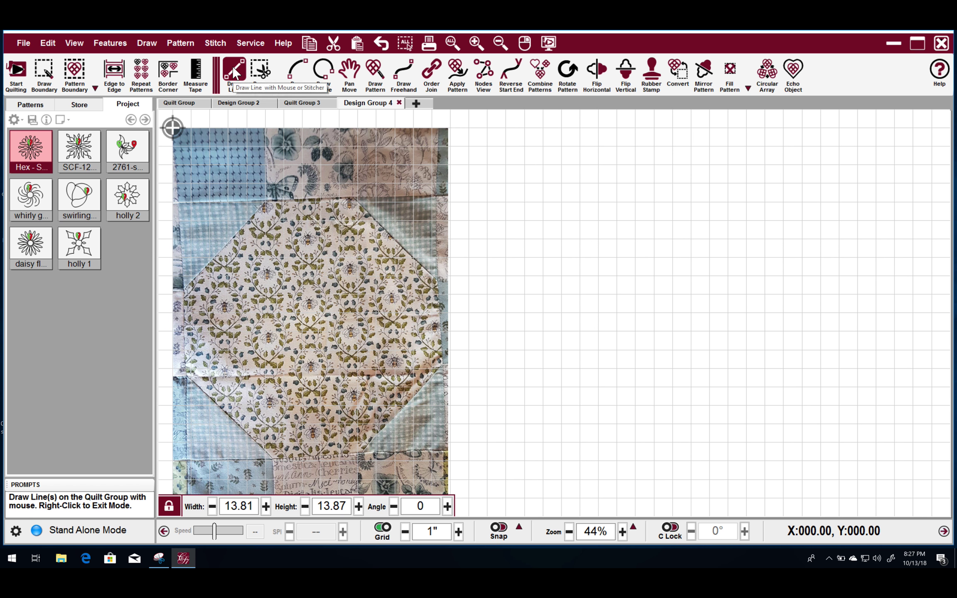
{"action": "left_click", "coordinate": [233, 65]}
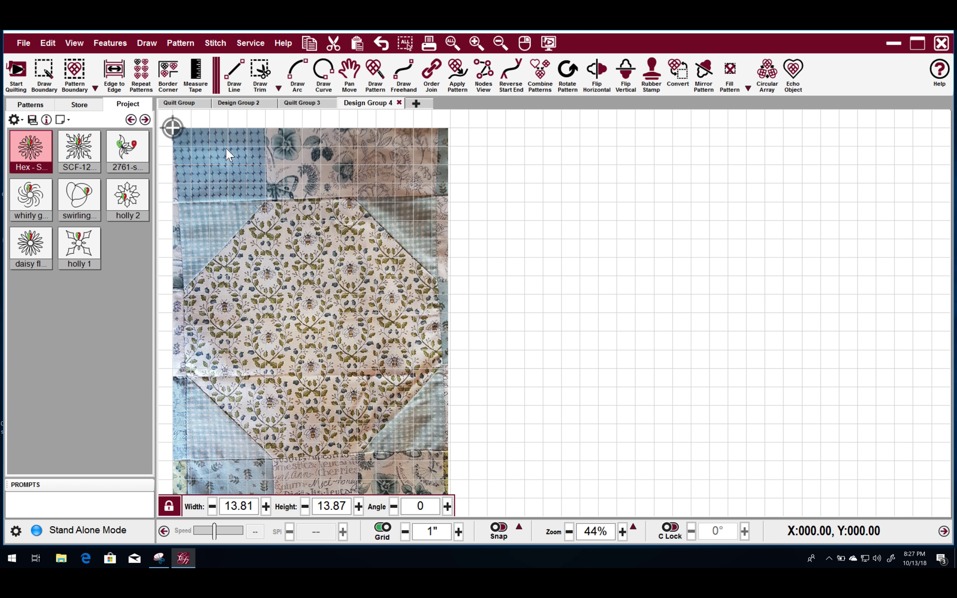
{"action": "left_click", "coordinate": [233, 68]}
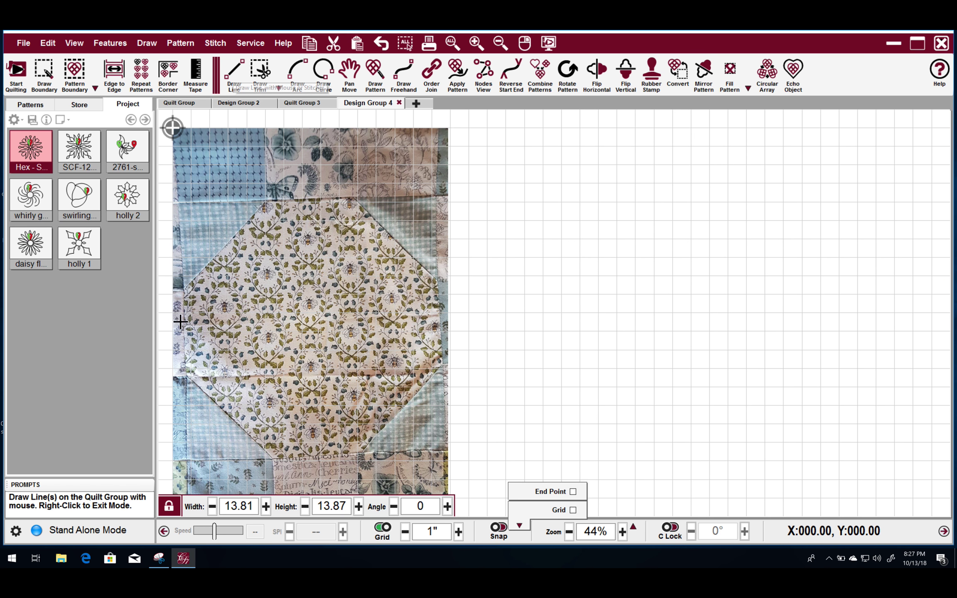
{"action": "left_click", "coordinate": [184, 287]}
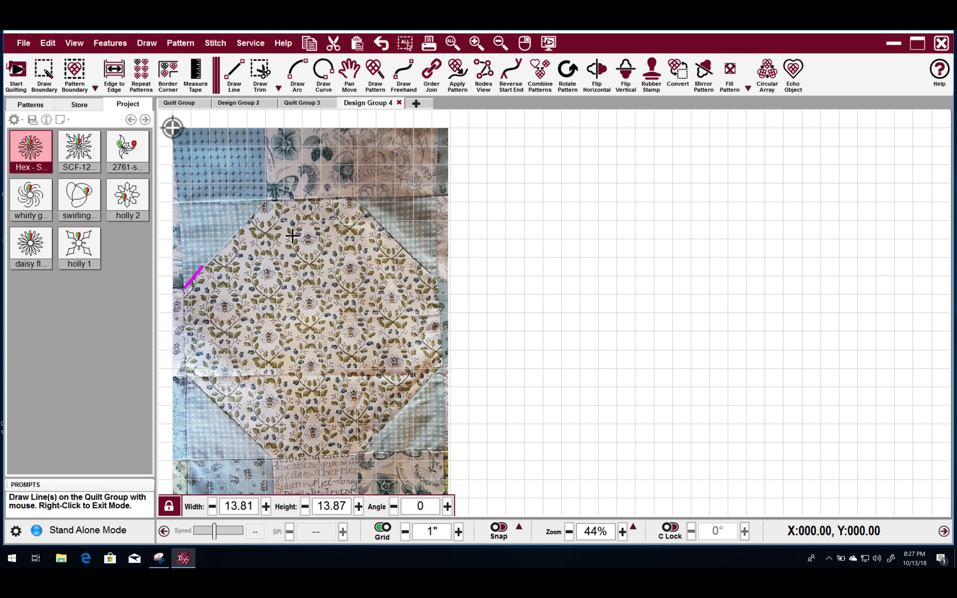
{"action": "left_click", "coordinate": [265, 199]}
{"action": "left_click", "coordinate": [355, 199]}
{"action": "left_click", "coordinate": [436, 280]}
Trace the lower-right, bottom and lower-left corners, closing the octagon outline at its start.
{"action": "left_click", "coordinate": [440, 364]}
{"action": "left_click", "coordinate": [357, 454]}
{"action": "left_click", "coordinate": [272, 459]}
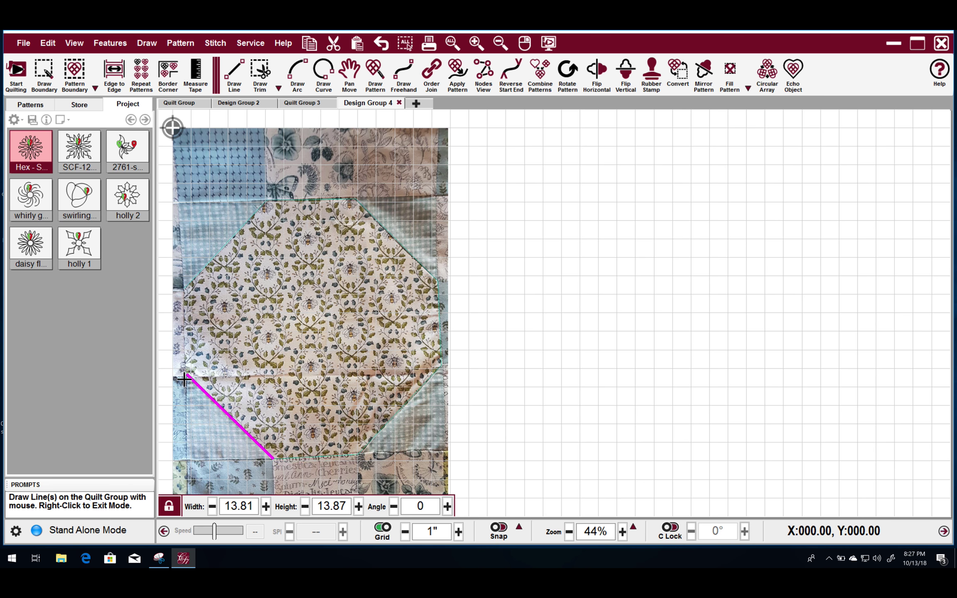
{"action": "left_click", "coordinate": [185, 377]}
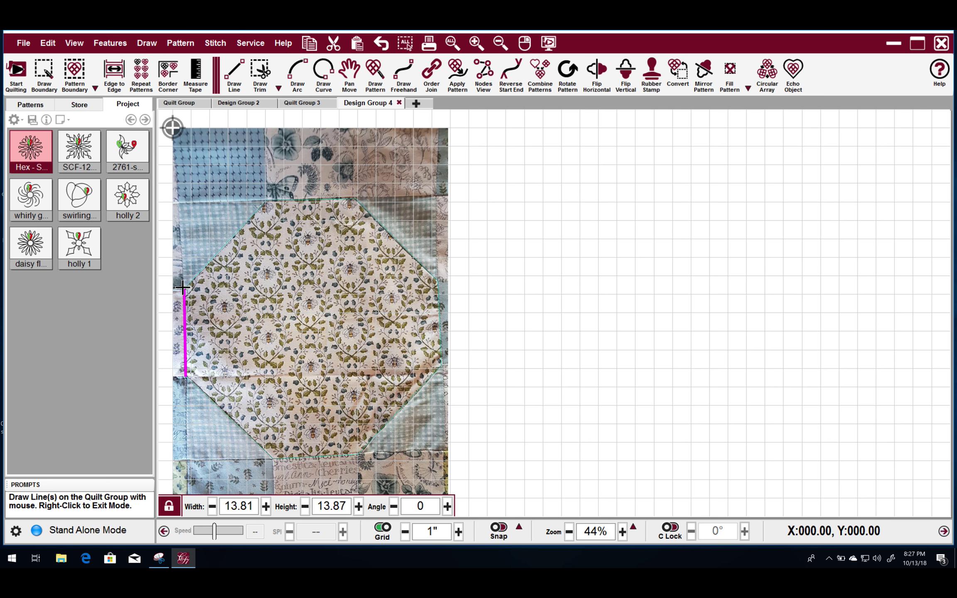
{"action": "left_click", "coordinate": [183, 287]}
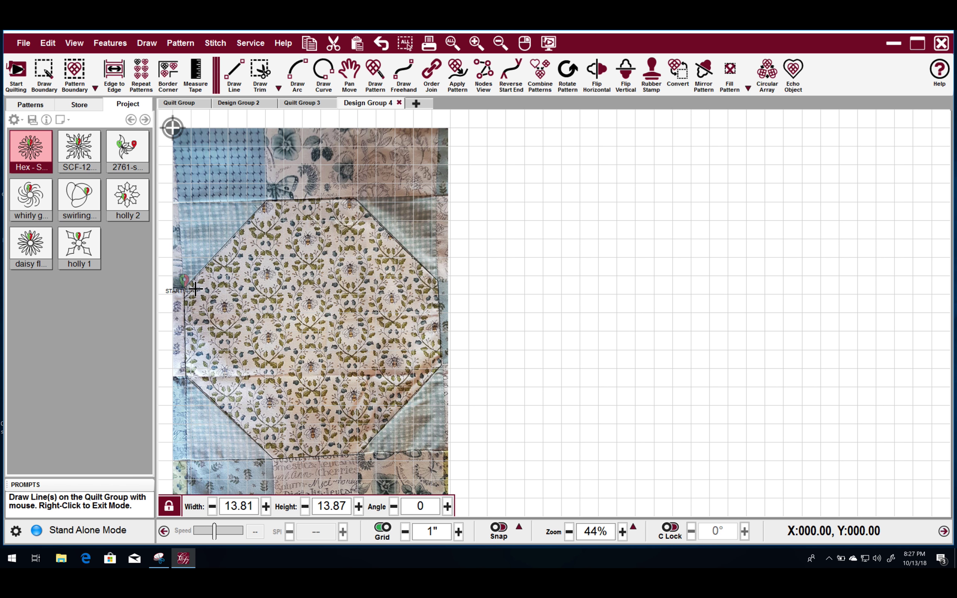
{"action": "right_click", "coordinate": [251, 341]}
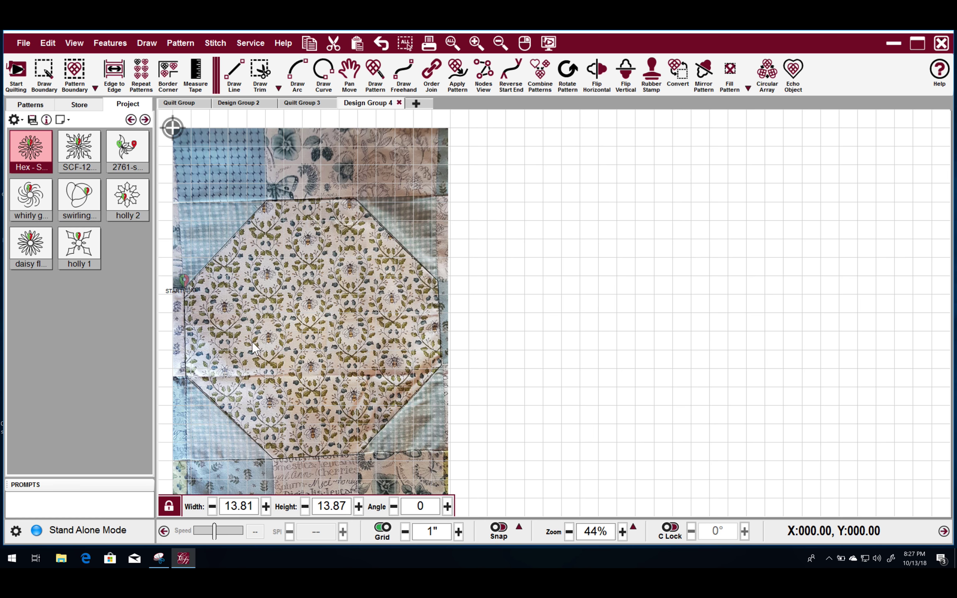
Drag the traced octagon onto the empty grid right of the quilt photo.
{"action": "left_click", "coordinate": [287, 341]}
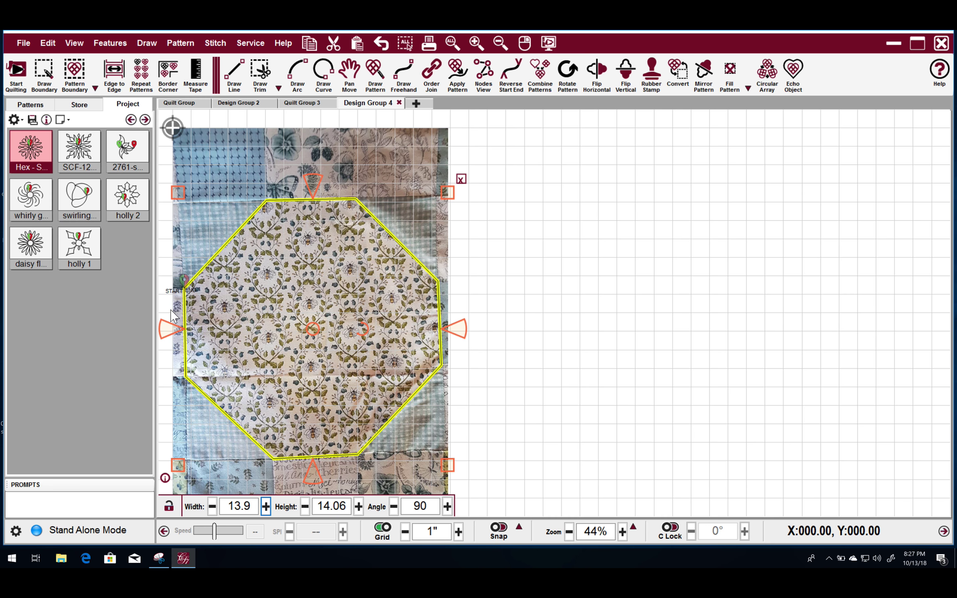
{"action": "left_click_drag", "start_coordinate": [313, 328], "coordinate": [677, 323]}
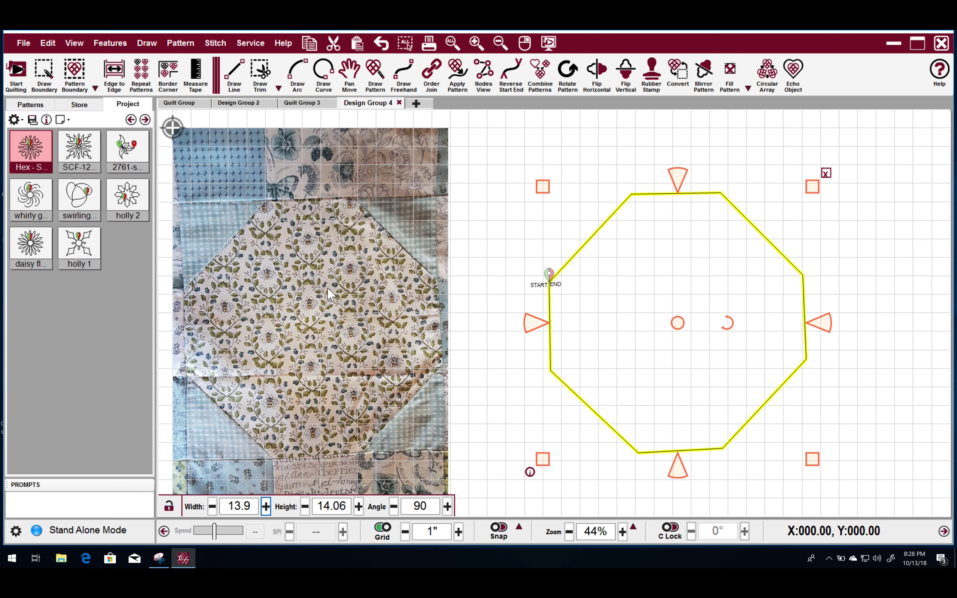
Convert the octagon into a pattern boundary and choose the whirly gig 3 pattern.
{"action": "right_click", "coordinate": [675, 322]}
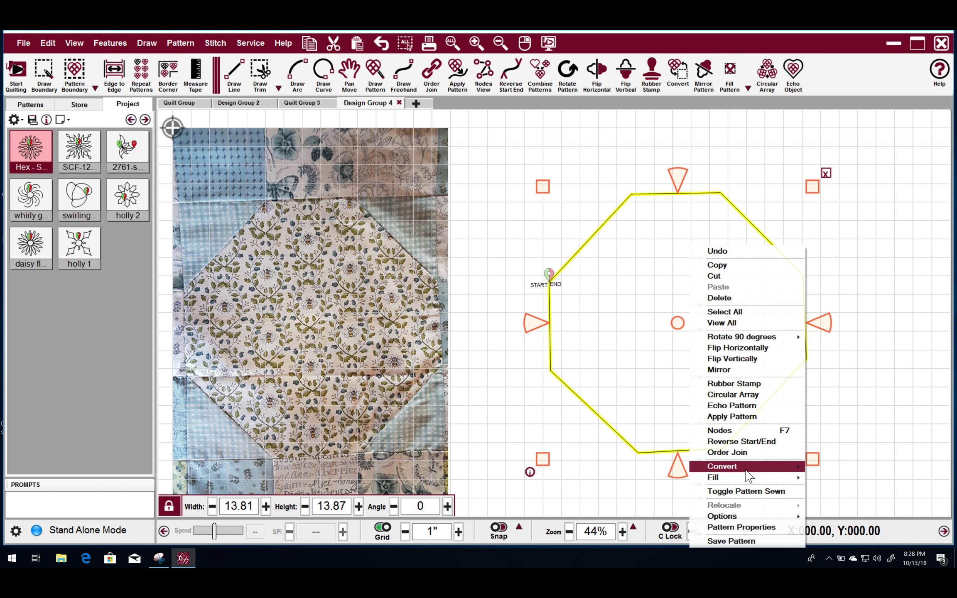
{"action": "mouse_move", "coordinate": [746, 475]}
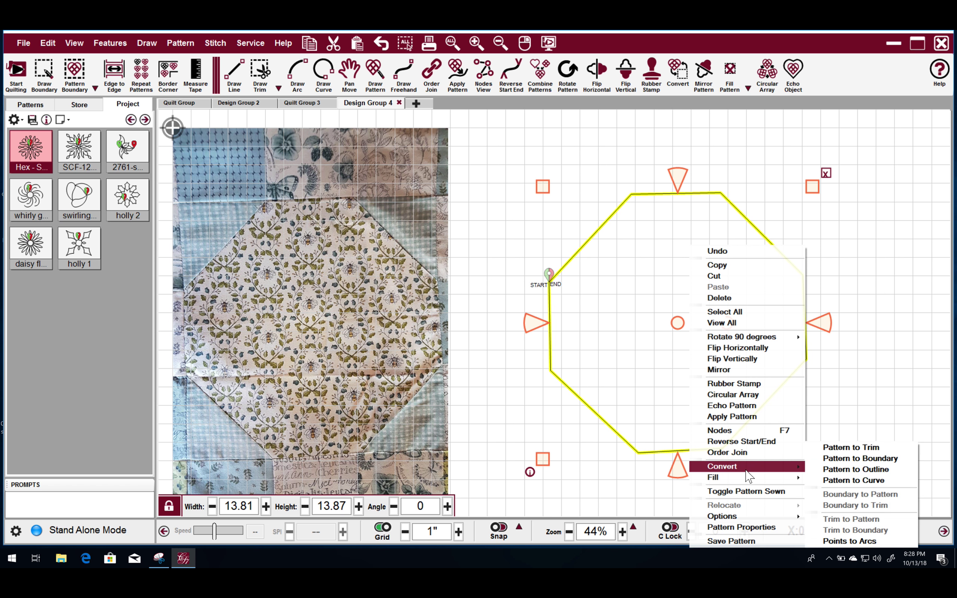
{"action": "left_click", "coordinate": [836, 458]}
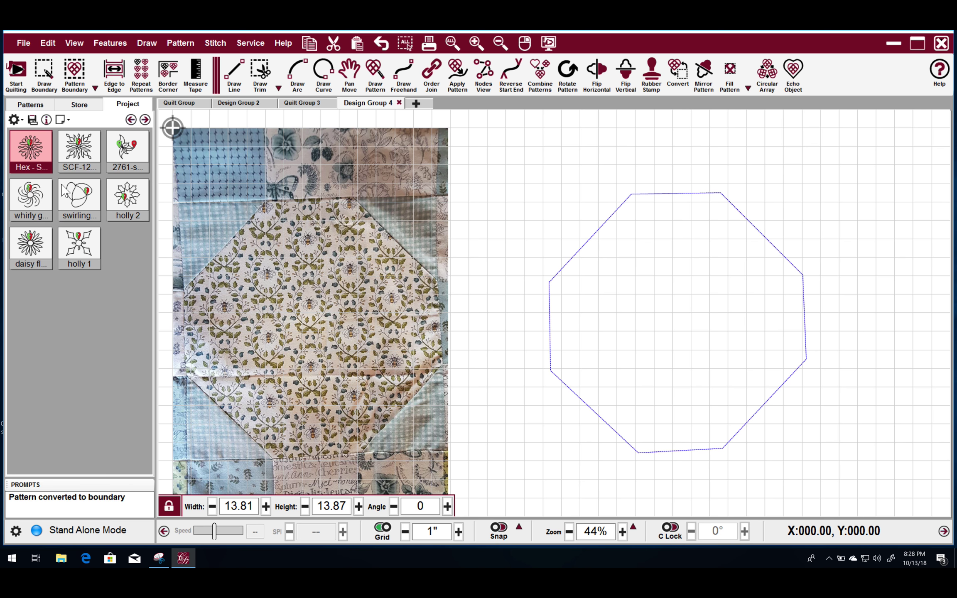
{"action": "left_click", "coordinate": [33, 203]}
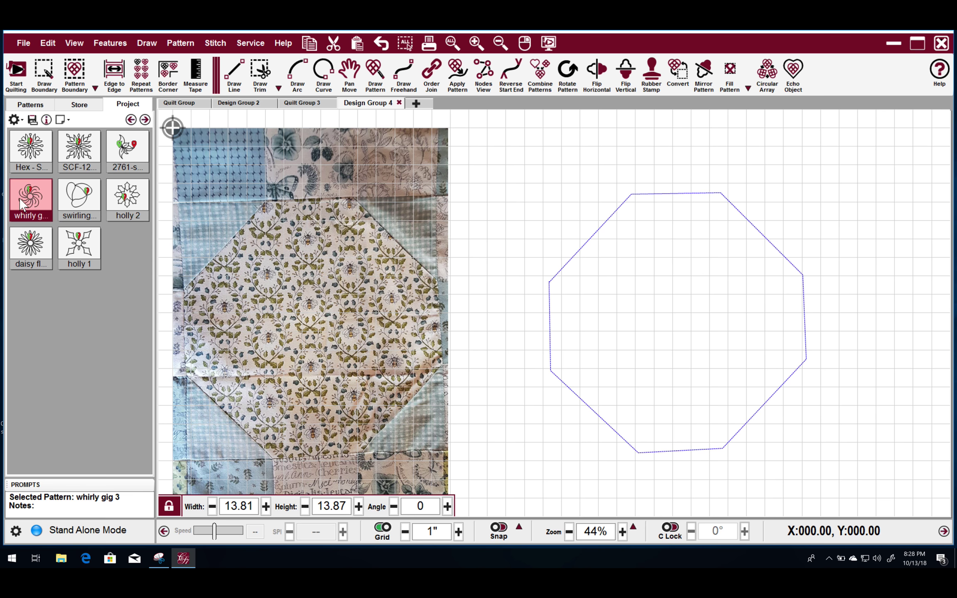
{"action": "left_click", "coordinate": [72, 74]}
Fill the octagon boundary with whirly gig 3, then drag the pattern onto the quilt photo.
{"action": "left_click", "coordinate": [702, 328]}
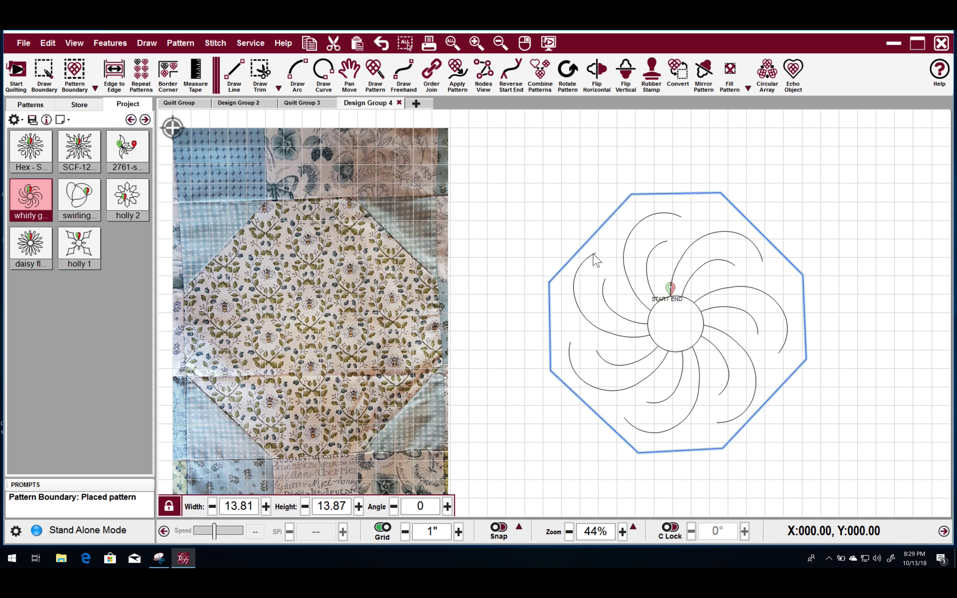
{"action": "left_click", "coordinate": [678, 322]}
{"action": "left_click_drag", "start_coordinate": [678, 322], "coordinate": [317, 322]}
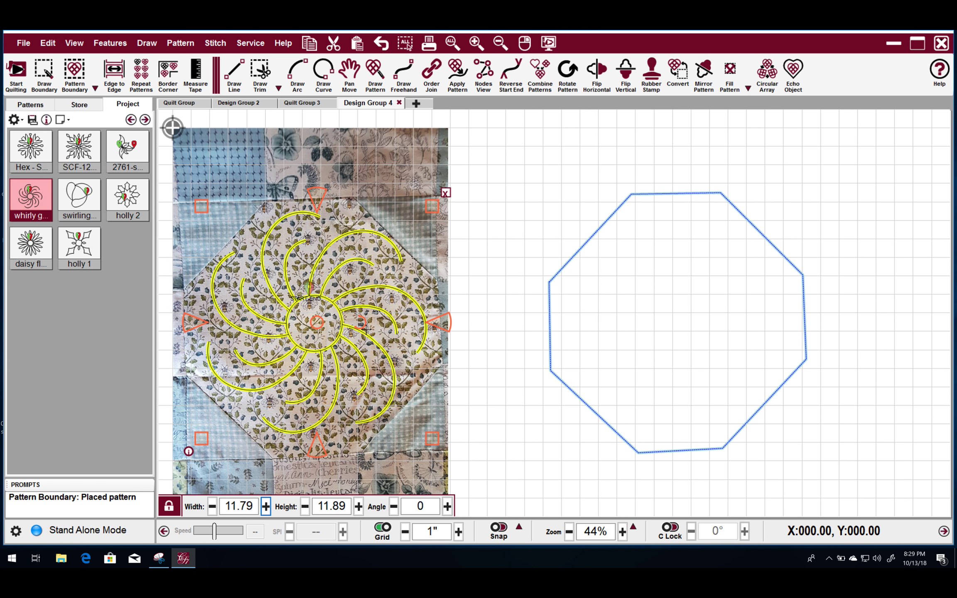
{"action": "left_click_drag", "start_coordinate": [316, 322], "coordinate": [316, 321]}
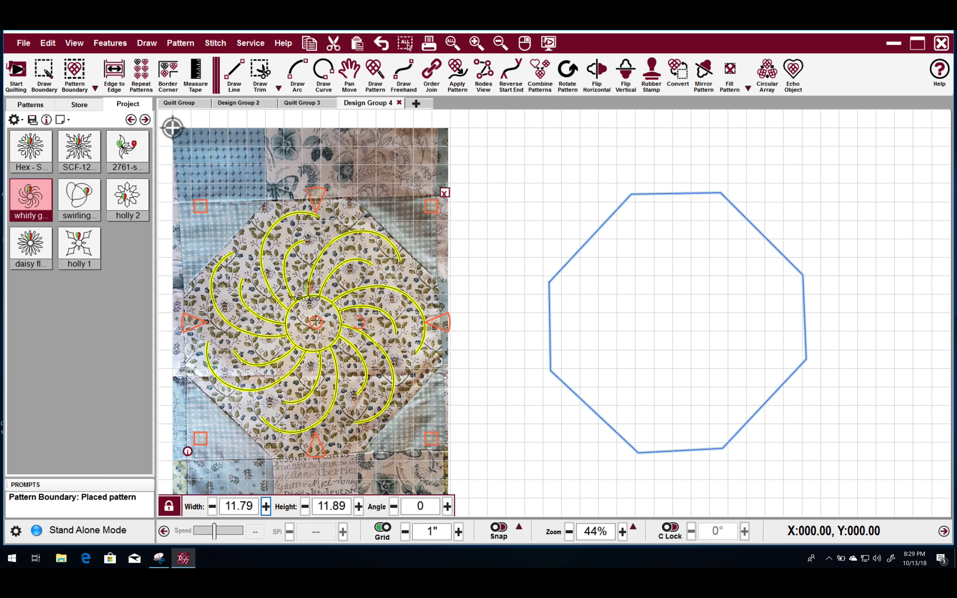
Move the whirly pattern back through the octagon and set it aside to the octagon's right.
{"action": "left_click", "coordinate": [700, 255]}
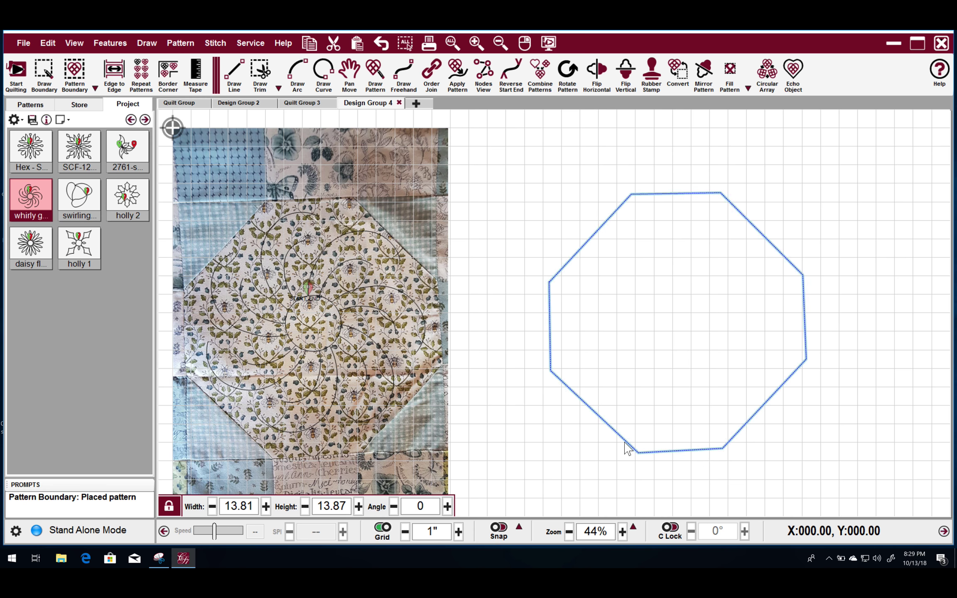
{"action": "left_click", "coordinate": [310, 321]}
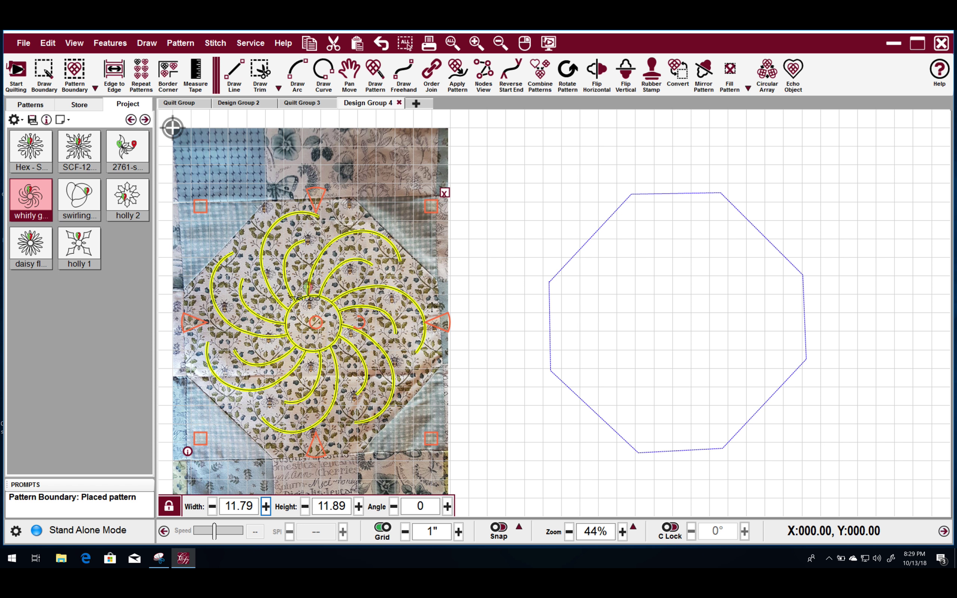
{"action": "left_click_drag", "start_coordinate": [431, 306], "coordinate": [679, 311]}
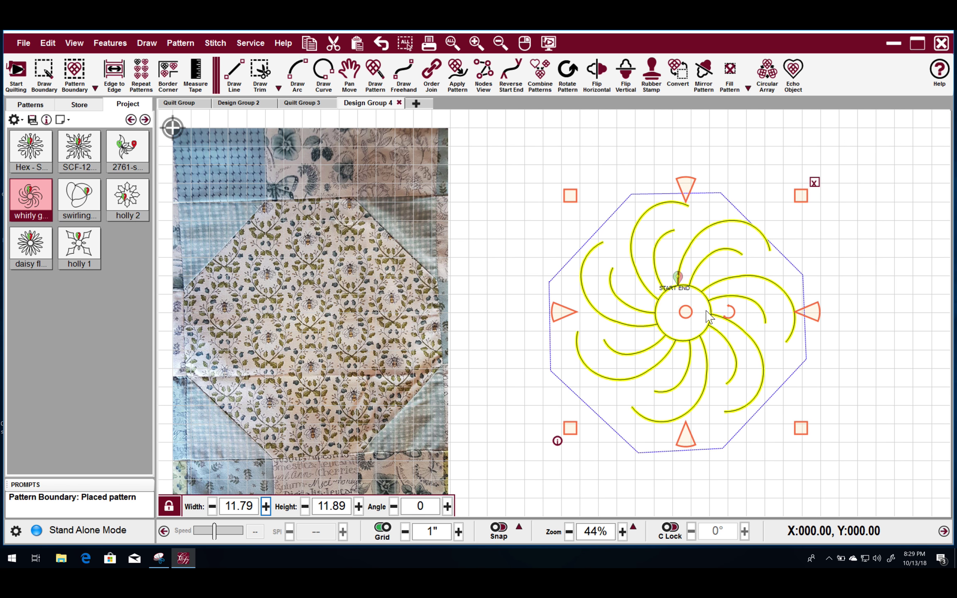
{"action": "left_click_drag", "start_coordinate": [683, 311], "coordinate": [943, 226]}
{"action": "left_click", "coordinate": [569, 246]}
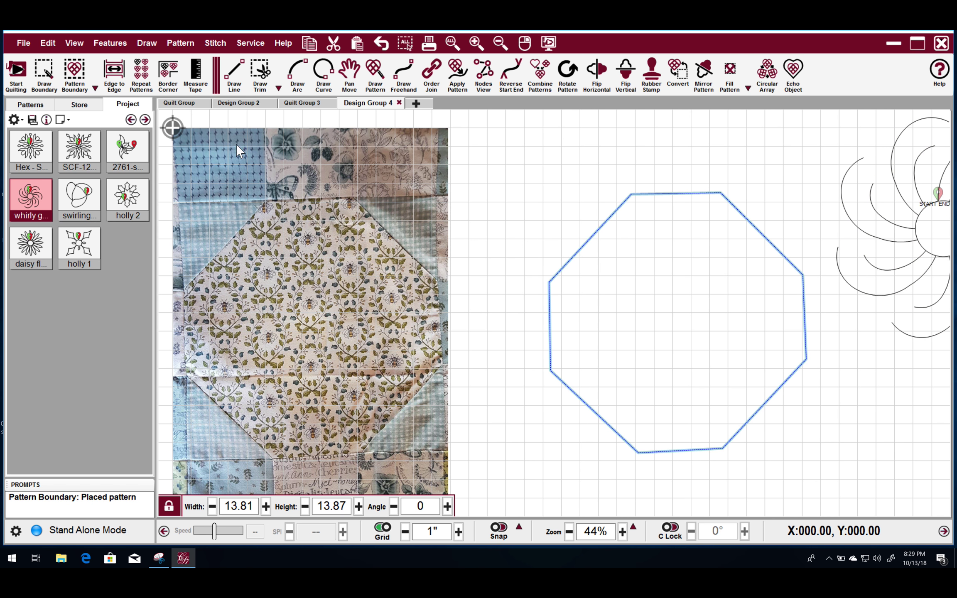
{"action": "scroll", "coordinate": [236, 144], "scroll_direction": "down", "scroll_amount": 1}
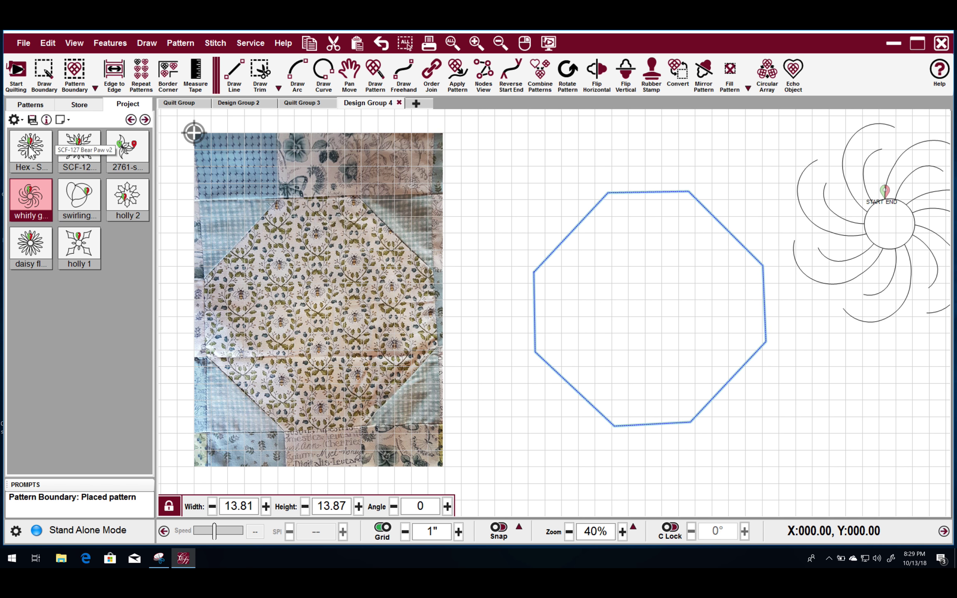
Place the SCF-127 Bear Paw v2 pattern into the octagon boundary.
{"action": "left_click", "coordinate": [81, 150]}
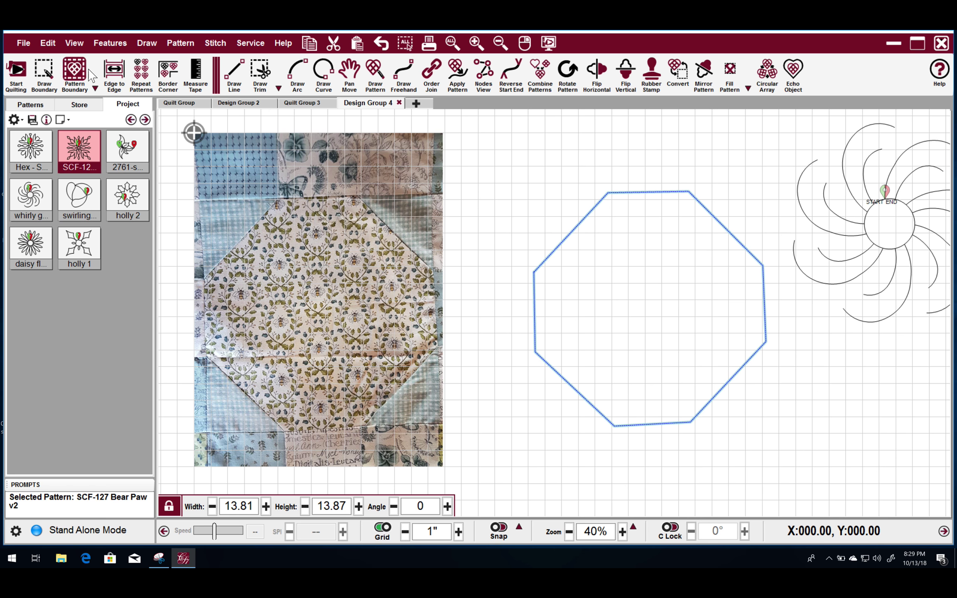
{"action": "left_click", "coordinate": [75, 70]}
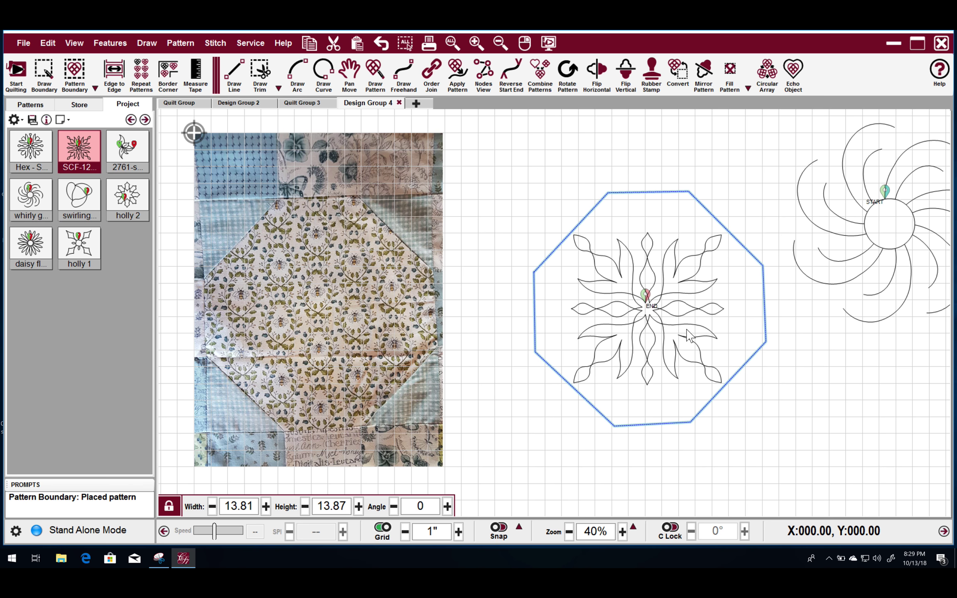
Resize the Bear Paw to 14.84 by 14.84 and centre it over the octagon.
{"action": "left_click", "coordinate": [650, 312]}
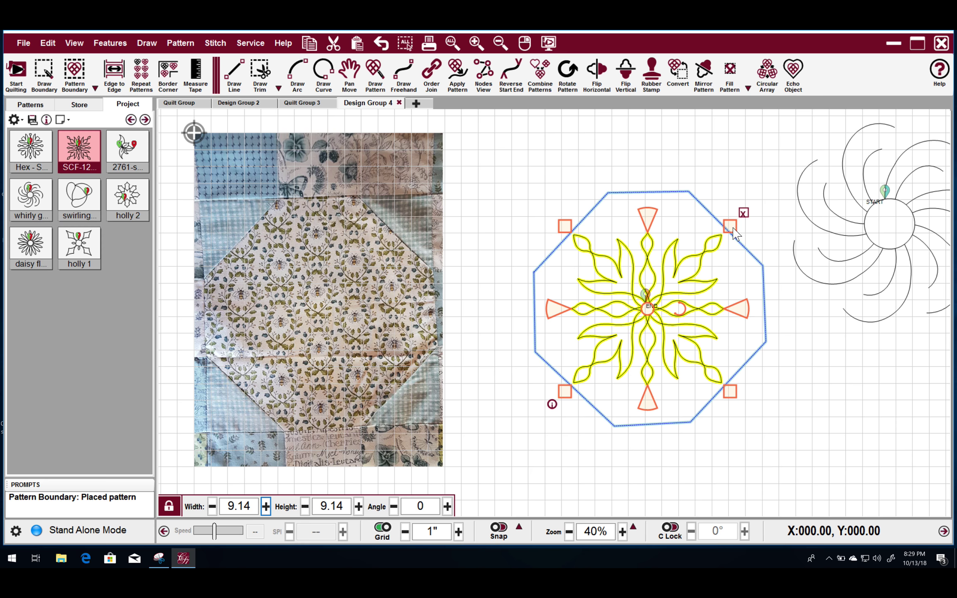
{"action": "left_click_drag", "start_coordinate": [732, 235], "coordinate": [794, 171]}
{"action": "left_click_drag", "start_coordinate": [645, 308], "coordinate": [657, 307]}
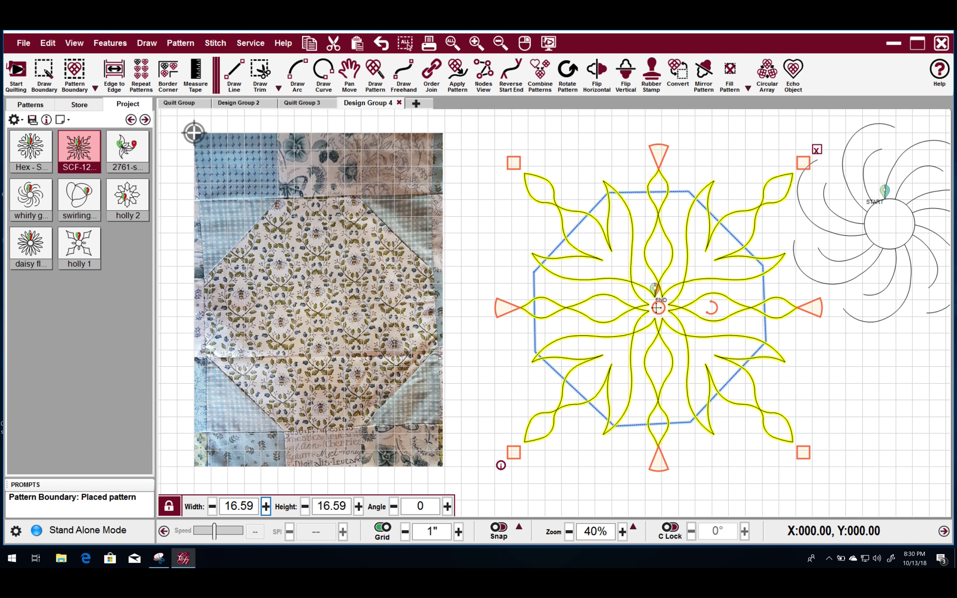
{"action": "left_click_drag", "start_coordinate": [804, 453], "coordinate": [787, 438]}
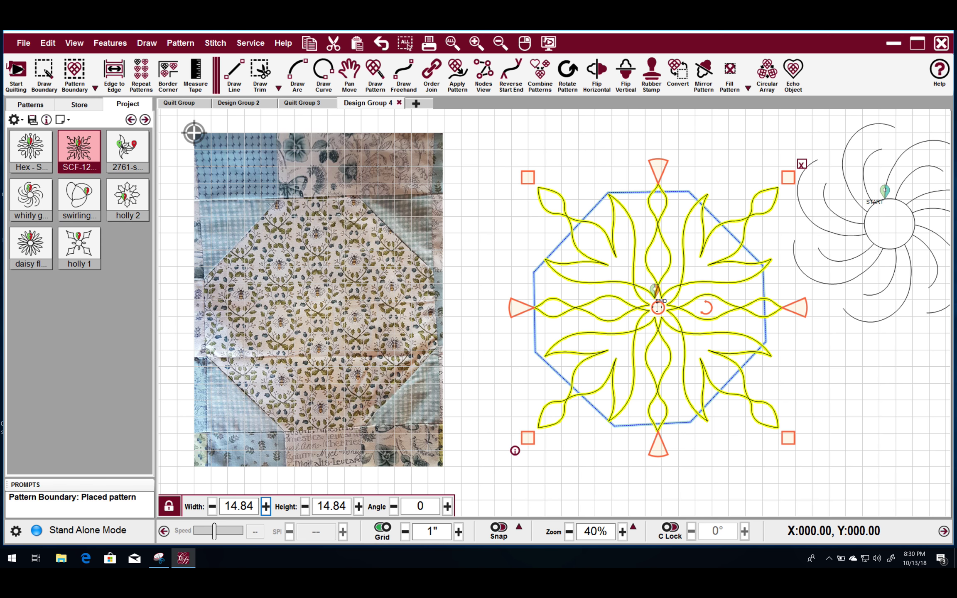
{"action": "left_click_drag", "start_coordinate": [657, 307], "coordinate": [645, 310]}
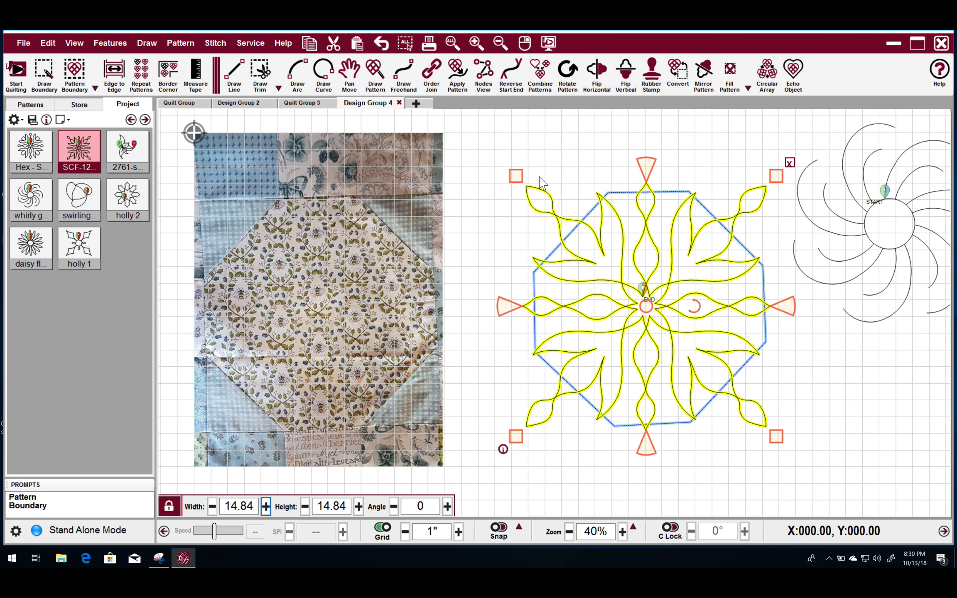
Apply Fill > Inside to the Bear Paw, then drag it onto the photo's octagon block.
{"action": "right_click", "coordinate": [647, 302]}
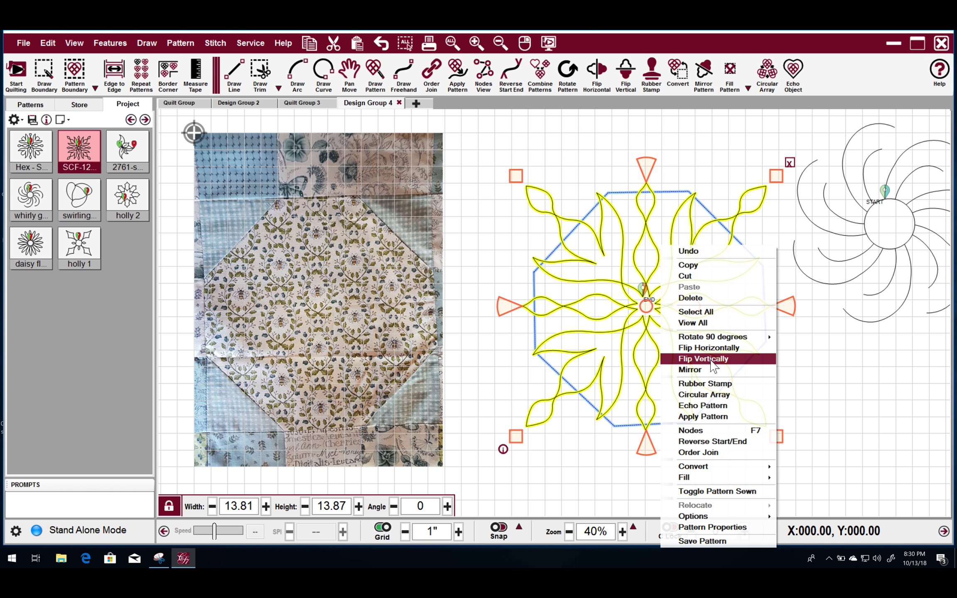
{"action": "mouse_move", "coordinate": [723, 484]}
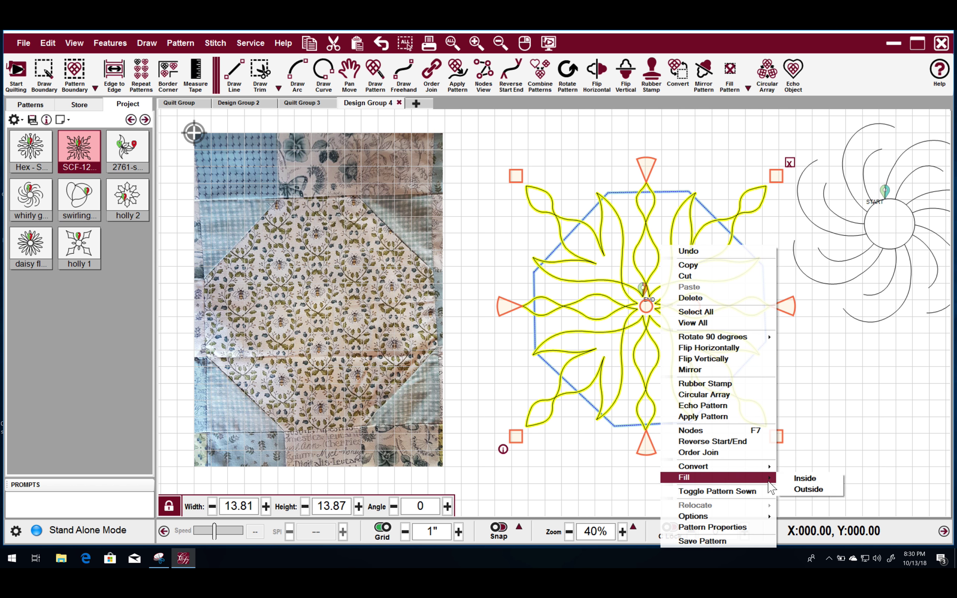
{"action": "left_click", "coordinate": [798, 478]}
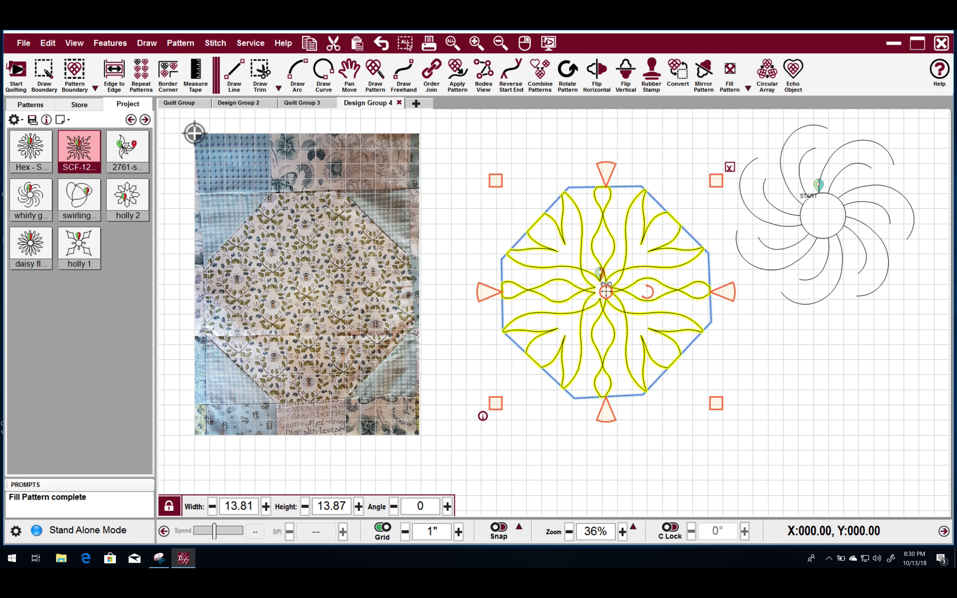
{"action": "left_click_drag", "start_coordinate": [606, 291], "coordinate": [309, 296]}
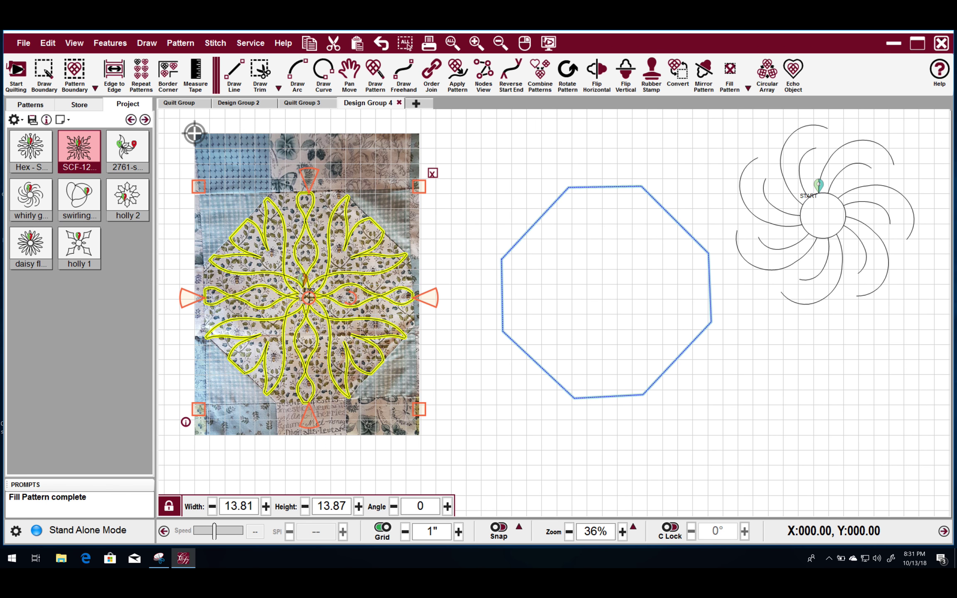
Delete the swirling flower pattern and run a virtual stitch-out of the Bear Paw on the photo.
{"action": "scroll", "coordinate": [307, 298], "scroll_direction": "down", "scroll_amount": 2}
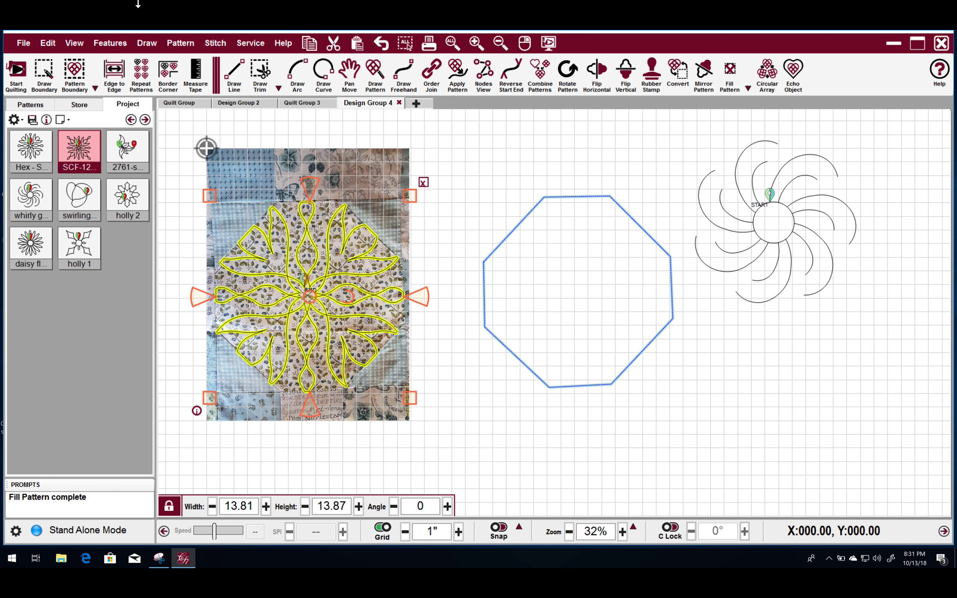
{"action": "left_click", "coordinate": [786, 222]}
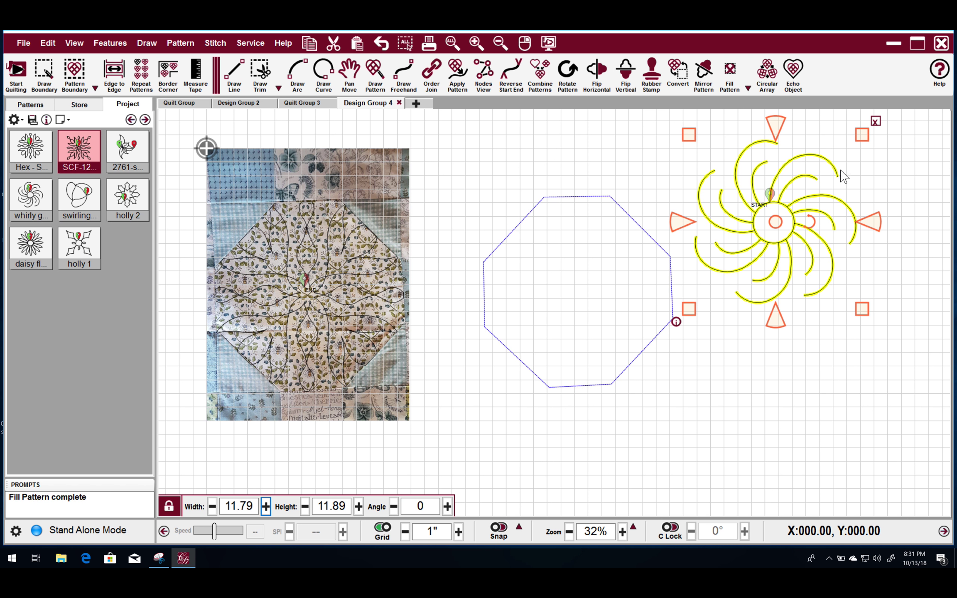
{"action": "left_click", "coordinate": [876, 121]}
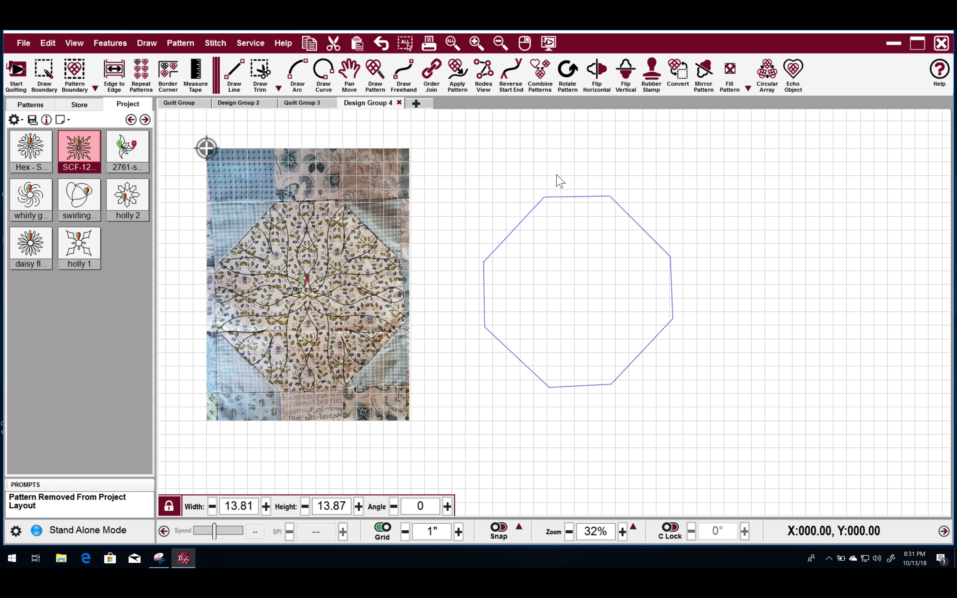
{"action": "left_click", "coordinate": [307, 301]}
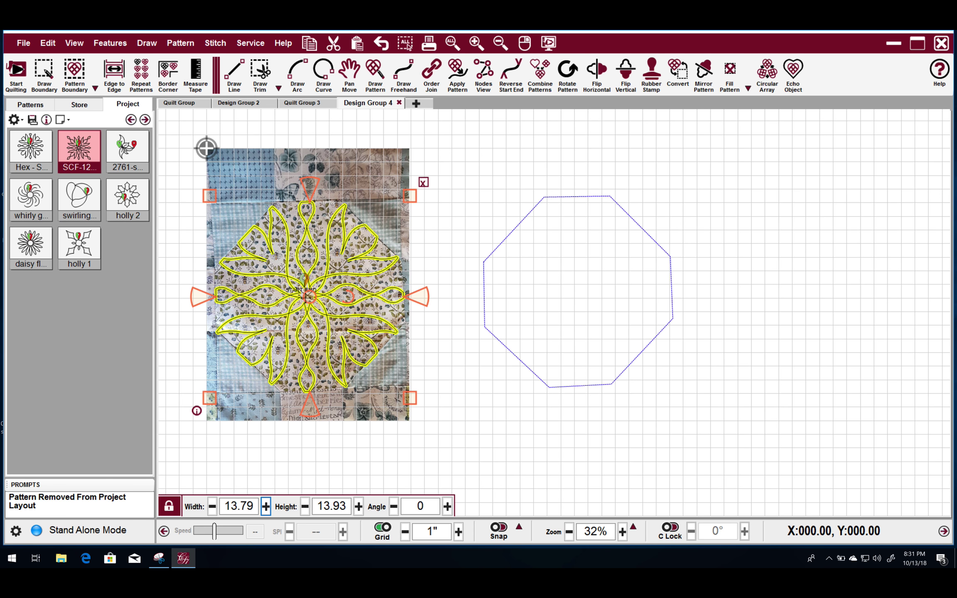
{"action": "left_click", "coordinate": [15, 71]}
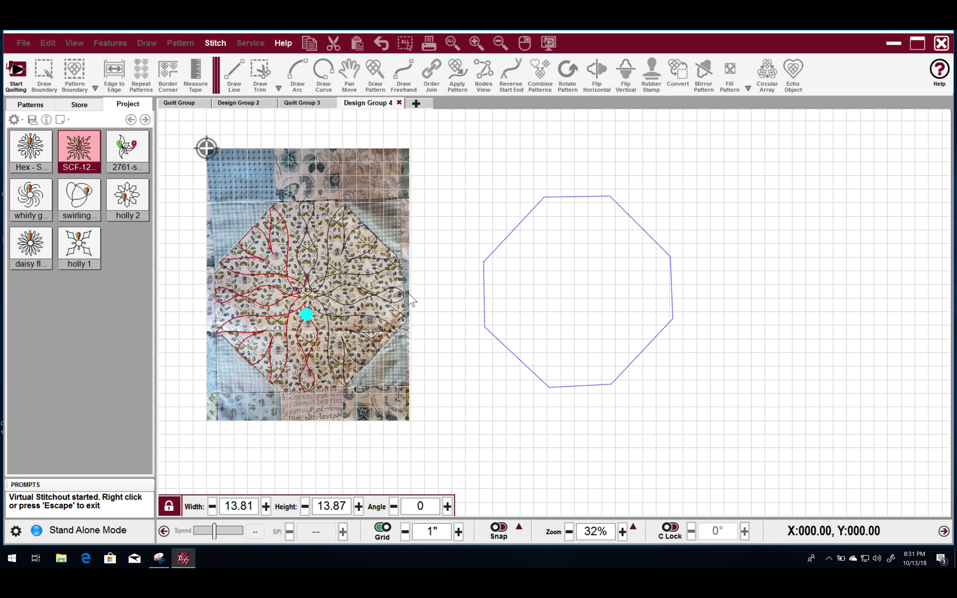
Stop the stitch-out preview and move the Bear Paw pattern to the right of the octagon.
{"action": "right_click", "coordinate": [376, 289]}
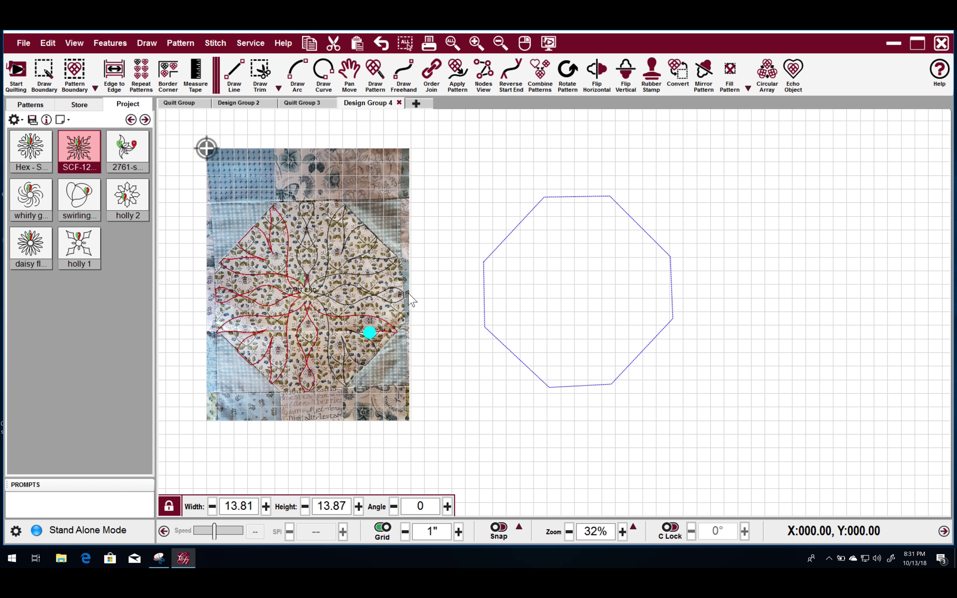
{"action": "left_click", "coordinate": [307, 297]}
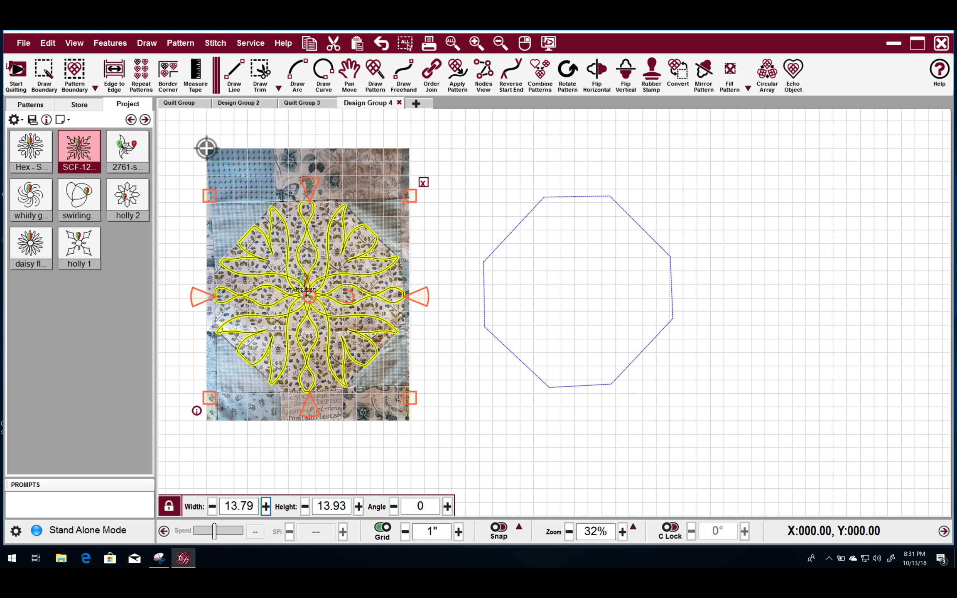
{"action": "left_click_drag", "start_coordinate": [312, 296], "coordinate": [577, 291]}
{"action": "left_click_drag", "start_coordinate": [649, 288], "coordinate": [805, 259]}
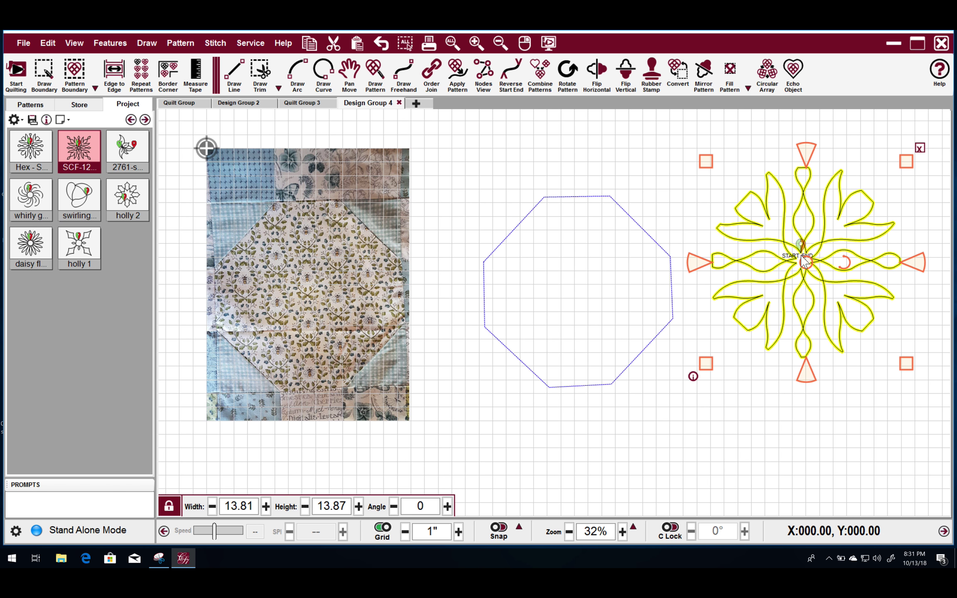
{"action": "right_click", "coordinate": [806, 255]}
Save the Bear Paw as a new pattern 'hex - Bear Paw v2' with the keyword tag 'hex'.
{"action": "left_click", "coordinate": [848, 541]}
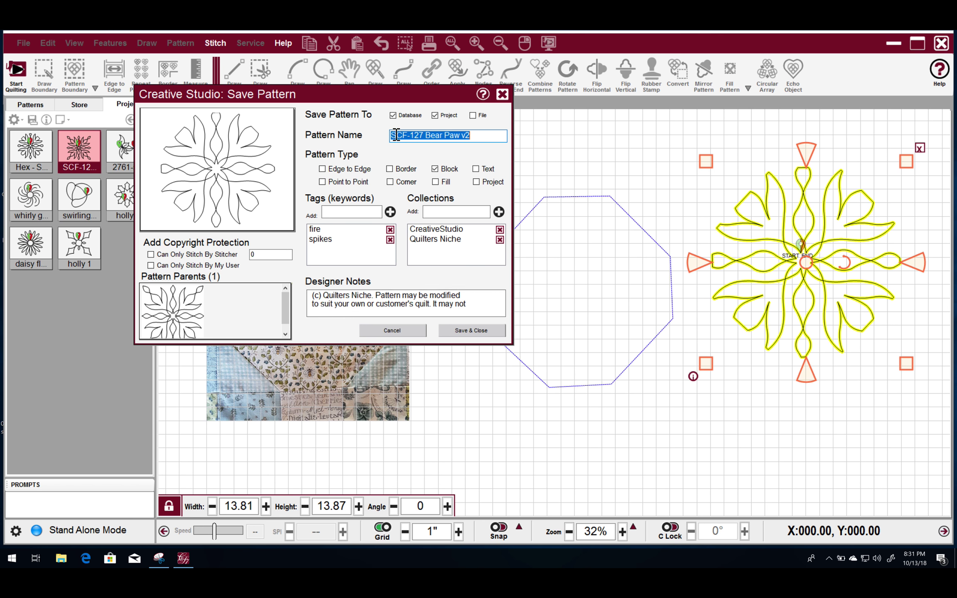
{"action": "left_click_drag", "start_coordinate": [396, 135], "coordinate": [366, 131]}
{"action": "type", "text": "h"}
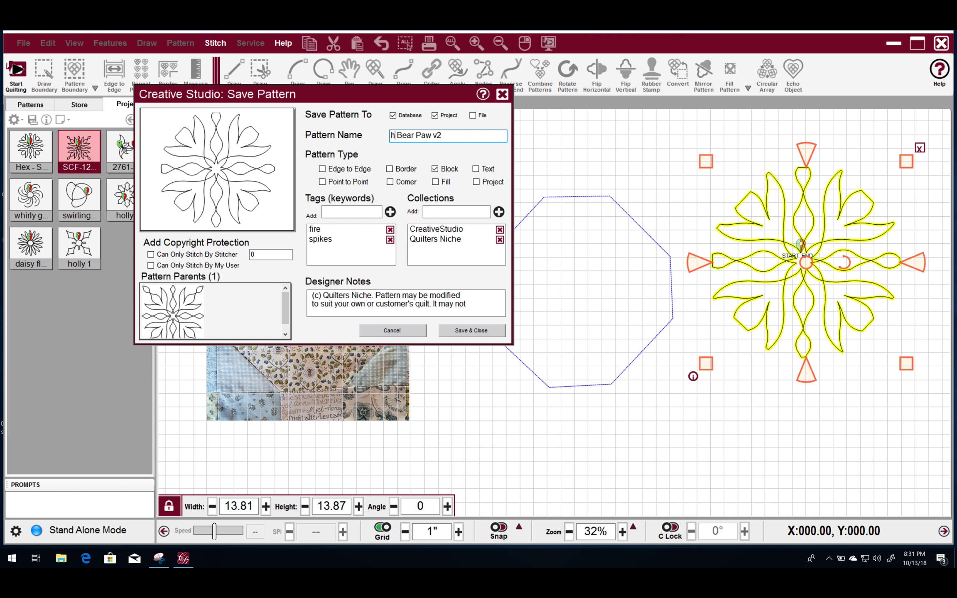
{"action": "type", "text": "ex -"}
{"action": "left_click", "coordinate": [323, 215]}
{"action": "type", "text": "he"}
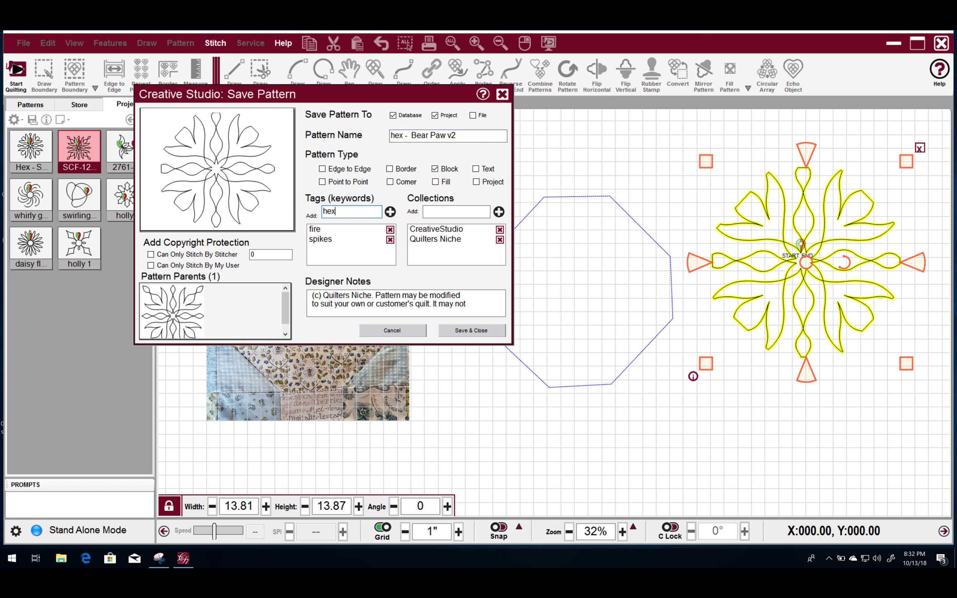
{"action": "left_click", "coordinate": [389, 212]}
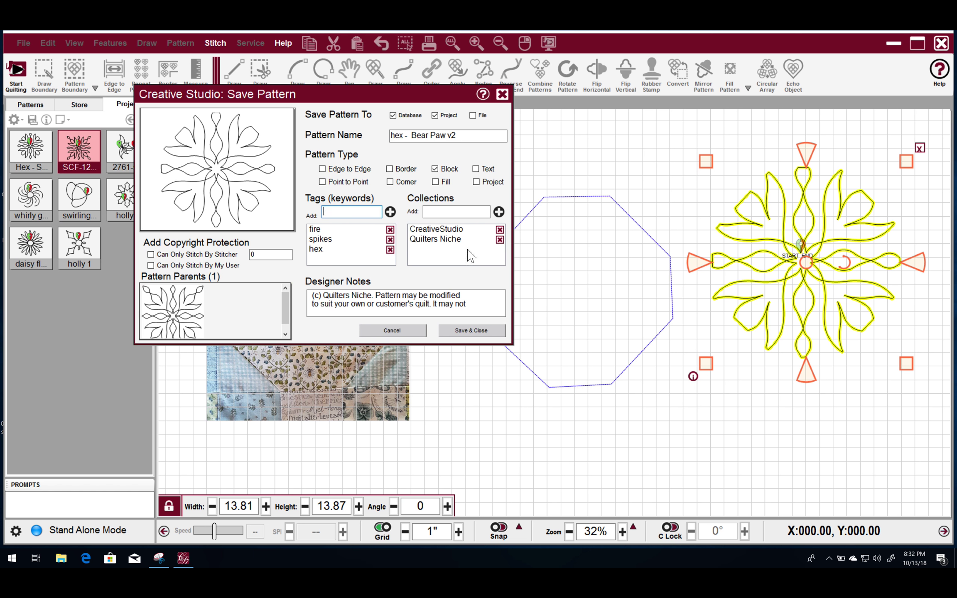
{"action": "left_click", "coordinate": [461, 213]}
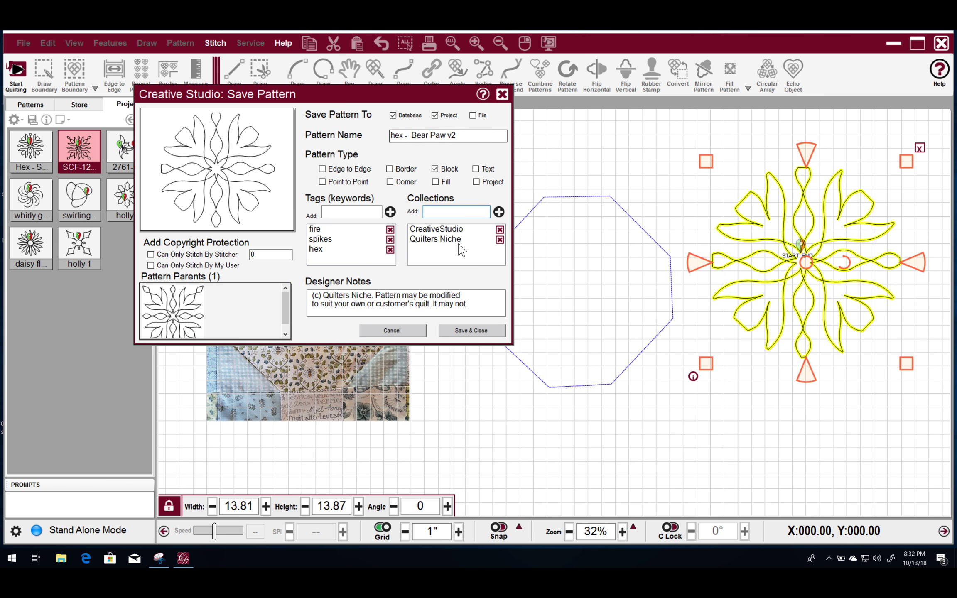
{"action": "left_click", "coordinate": [468, 336]}
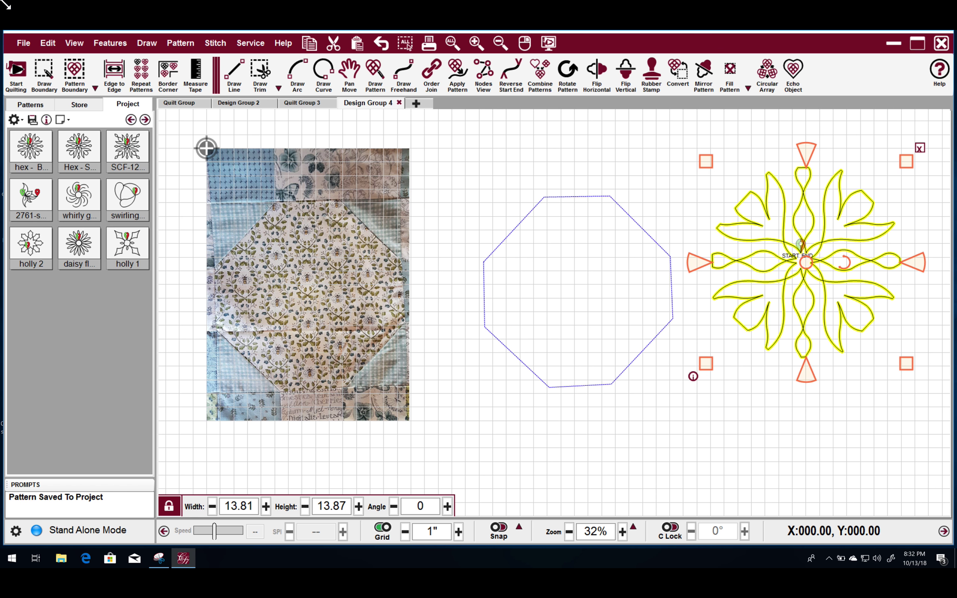
Back up the 'hex - Bear Paw' library pattern to the cloud, then move the design onto the octagon.
{"action": "left_click", "coordinate": [28, 104]}
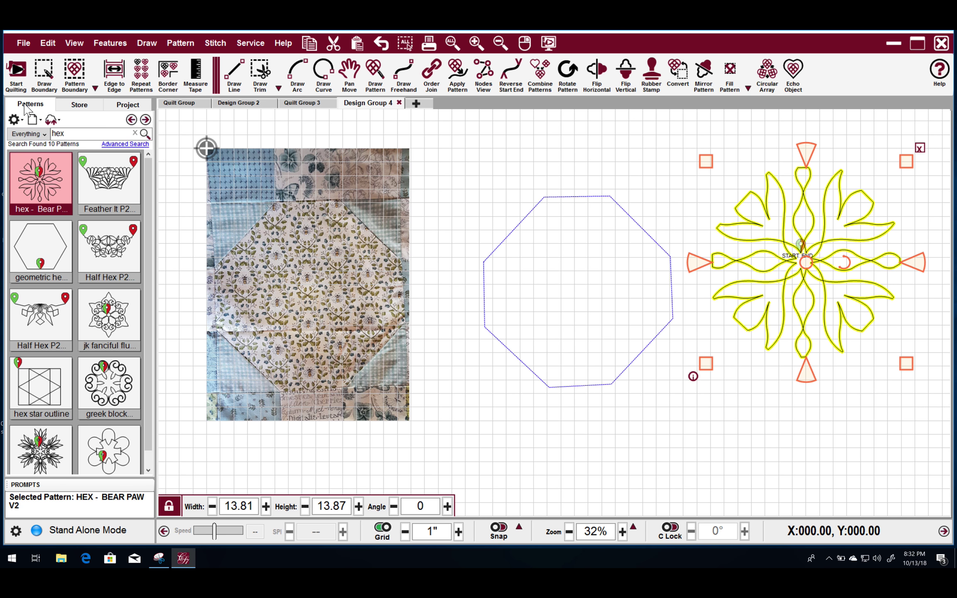
{"action": "right_click", "coordinate": [34, 183]}
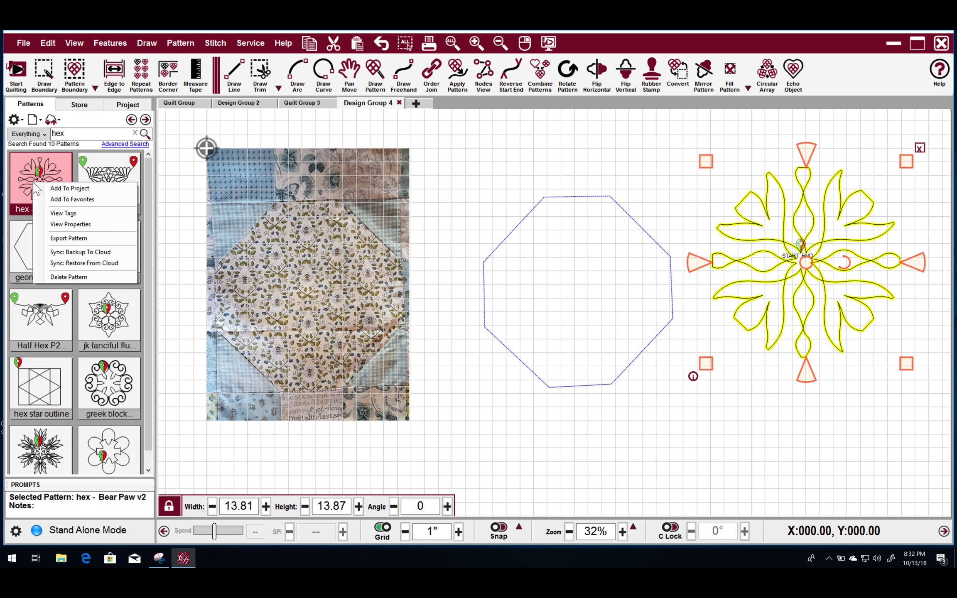
{"action": "left_click", "coordinate": [66, 254]}
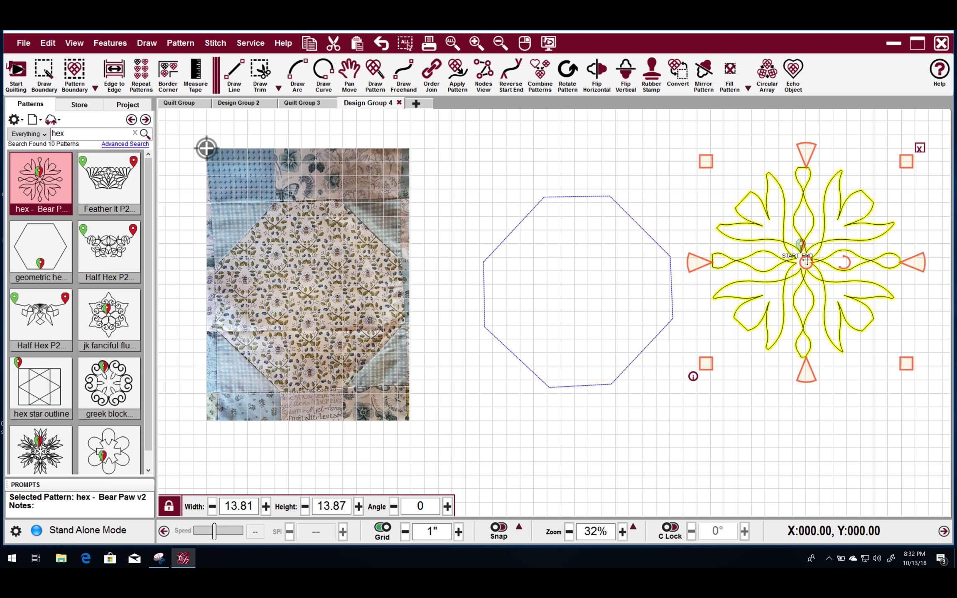
{"action": "left_click_drag", "start_coordinate": [806, 261], "coordinate": [579, 289]}
Deselect the Bear Paw design, leaving it filling the octagon outline.
{"action": "left_click", "coordinate": [870, 314]}
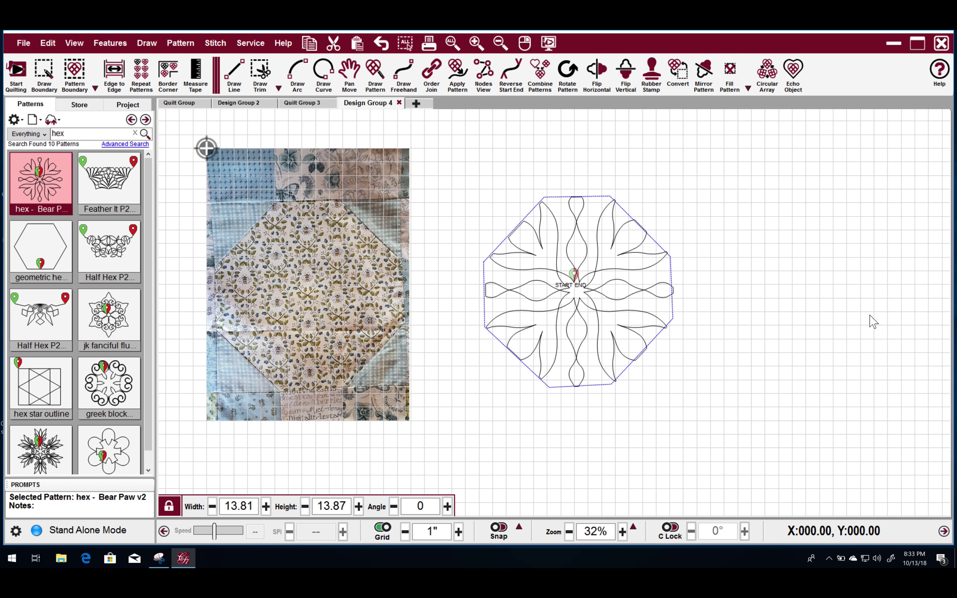